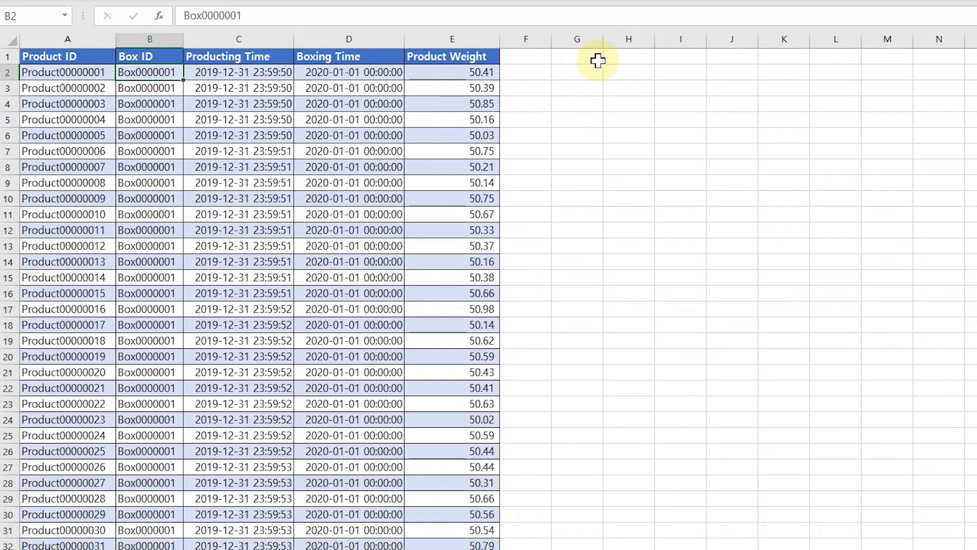
Enter the headers BoxID in G1 and BoxWeight in H1, and widen columns G and H
{"action": "left_click_drag", "start_coordinate": [603, 40], "coordinate": [702, 40]}
{"action": "left_click", "coordinate": [630, 57]}
{"action": "type", "text": "BoxID"}
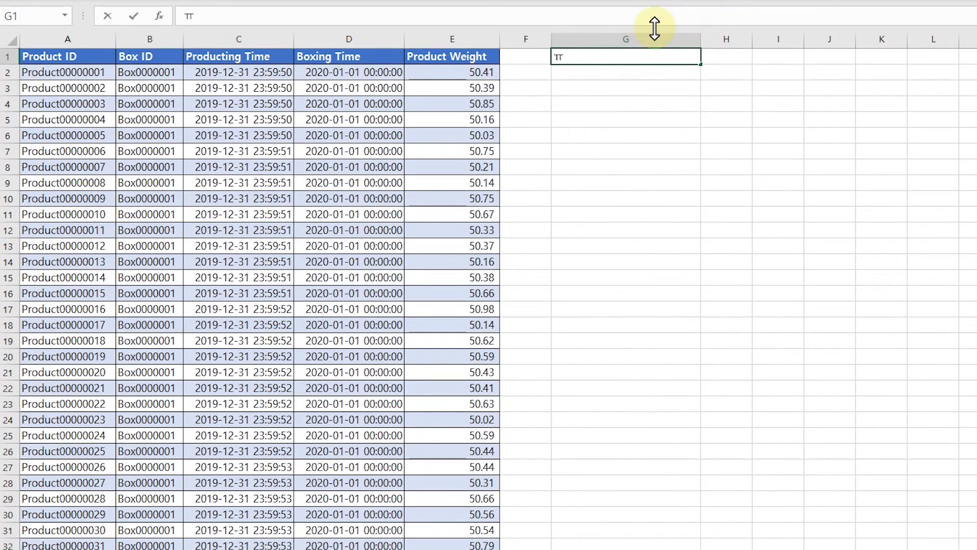
{"action": "key", "text": "Tab"}
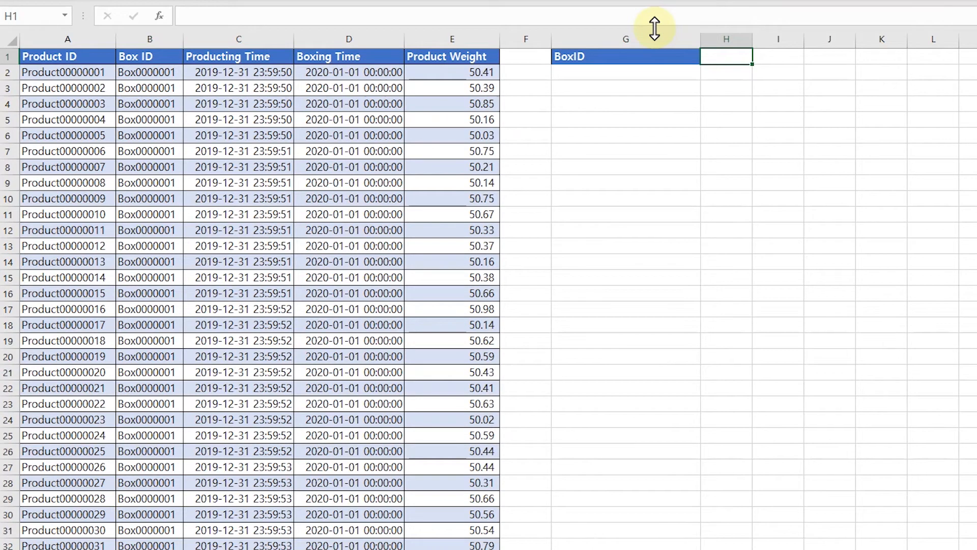
{"action": "type", "text": "BoxWeight"}
{"action": "key", "text": "Return"}
{"action": "key", "text": "Up"}
{"action": "left_click_drag", "start_coordinate": [753, 35], "coordinate": [791, 39]}
Copy all Box ID values from B2 down to the end of the data and paste them starting at G2
{"action": "left_click", "coordinate": [626, 72]}
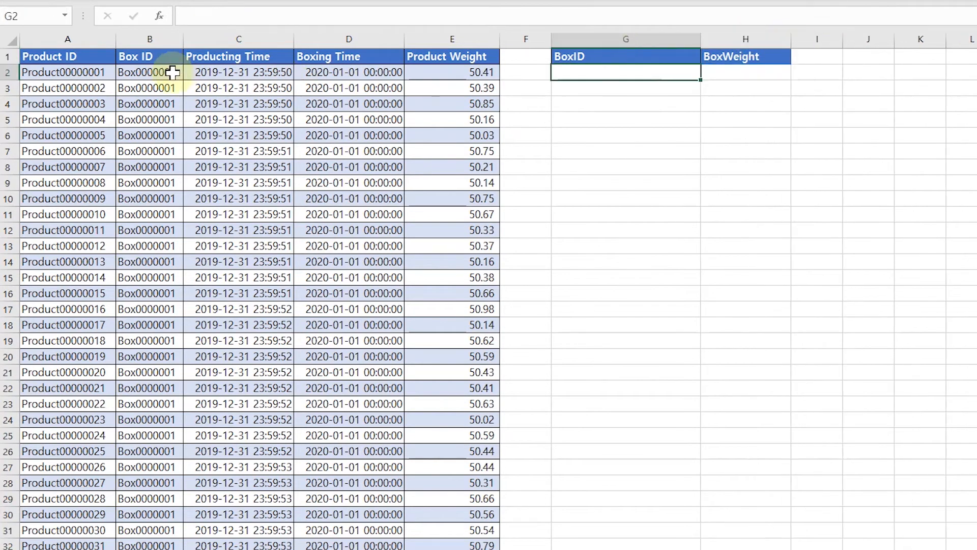
{"action": "left_click", "coordinate": [159, 73]}
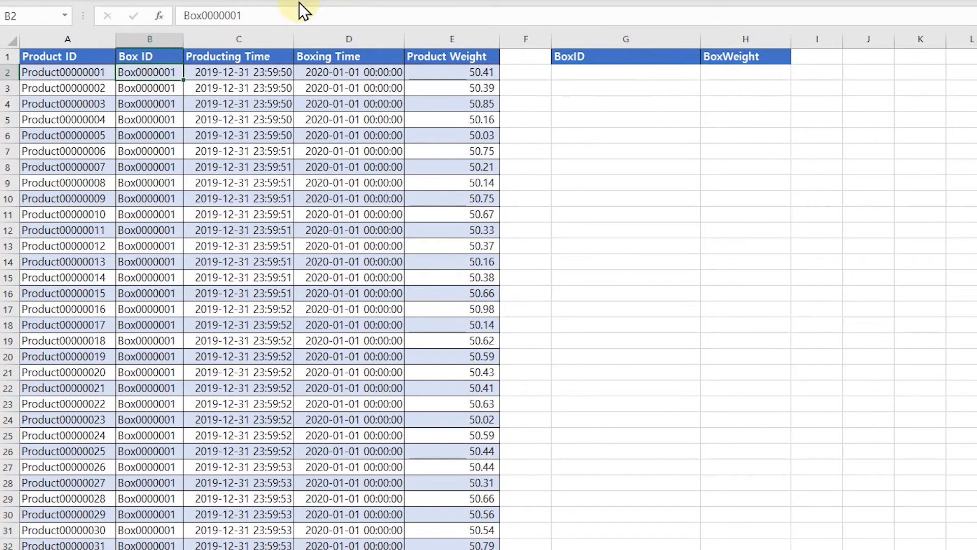
{"action": "key", "text": "ctrl+shift+Down"}
{"action": "key", "text": "ctrl+c"}
{"action": "key", "text": "Right"}
{"action": "key", "text": "Right"}
{"action": "key", "text": "Right"}
{"action": "key", "text": "Right"}
{"action": "key", "text": "Right"}
{"action": "key", "text": "ctrl+v"}
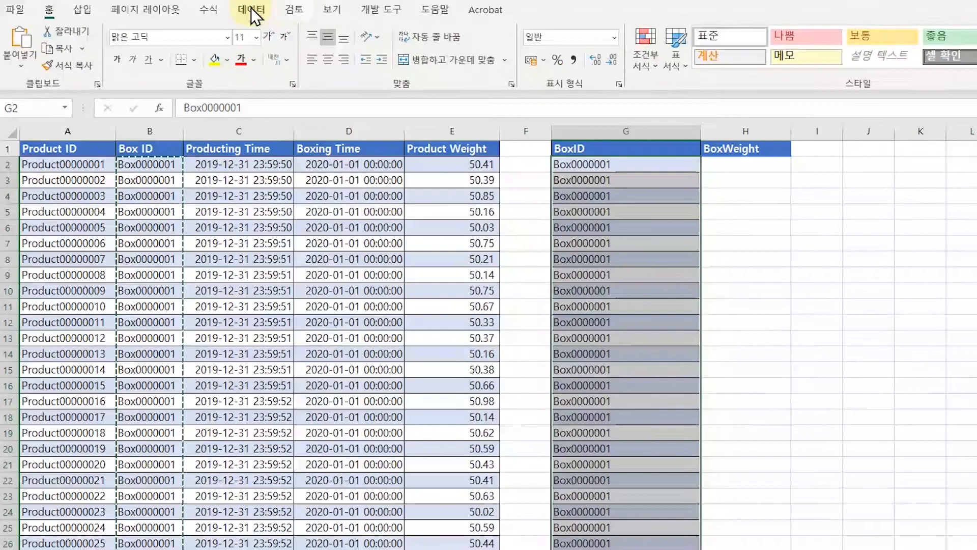
Remove duplicates from the pasted BoxID values, limited to the current selection and with the data treated as having no header row
{"action": "left_click", "coordinate": [252, 10]}
{"action": "left_click", "coordinate": [671, 48]}
{"action": "left_click", "coordinate": [303, 462]}
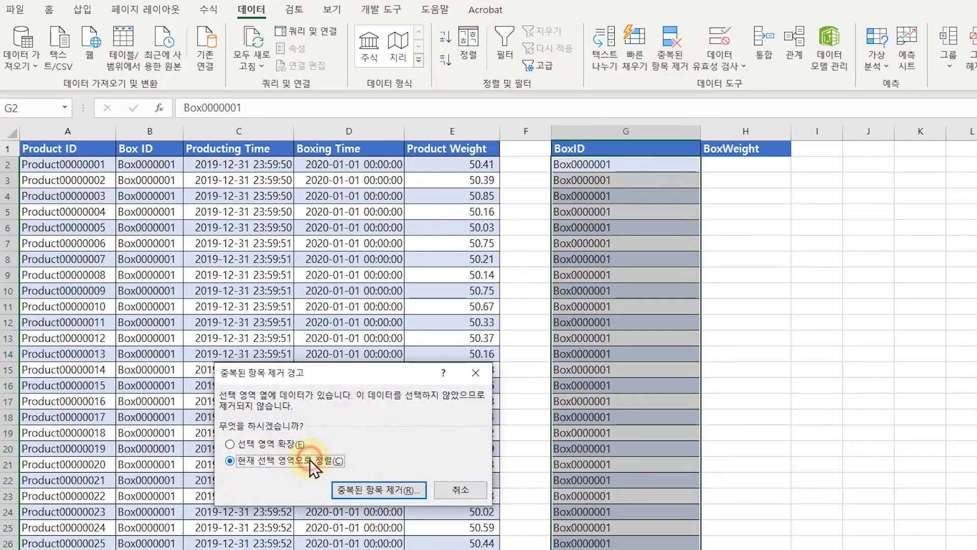
{"action": "left_click", "coordinate": [371, 491]}
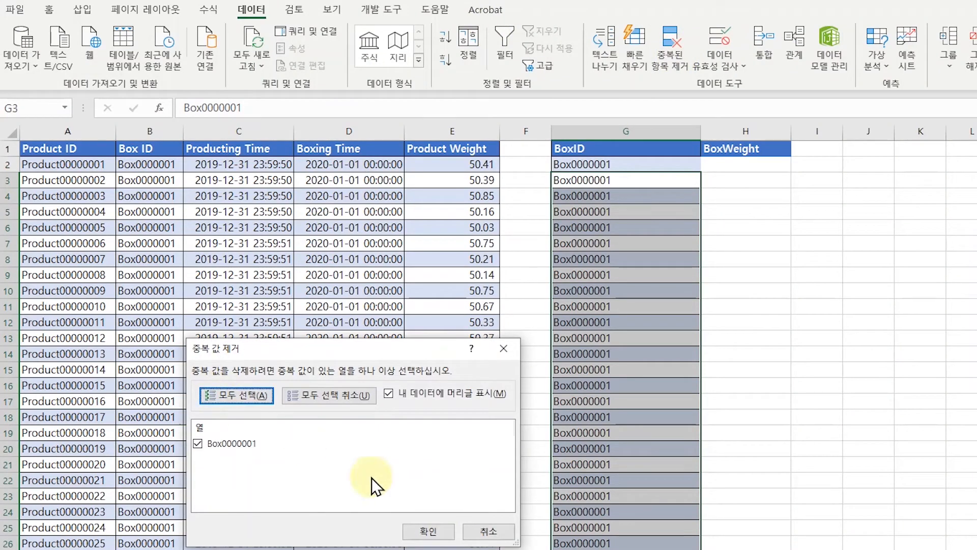
{"action": "left_click", "coordinate": [390, 394]}
{"action": "left_click", "coordinate": [426, 531]}
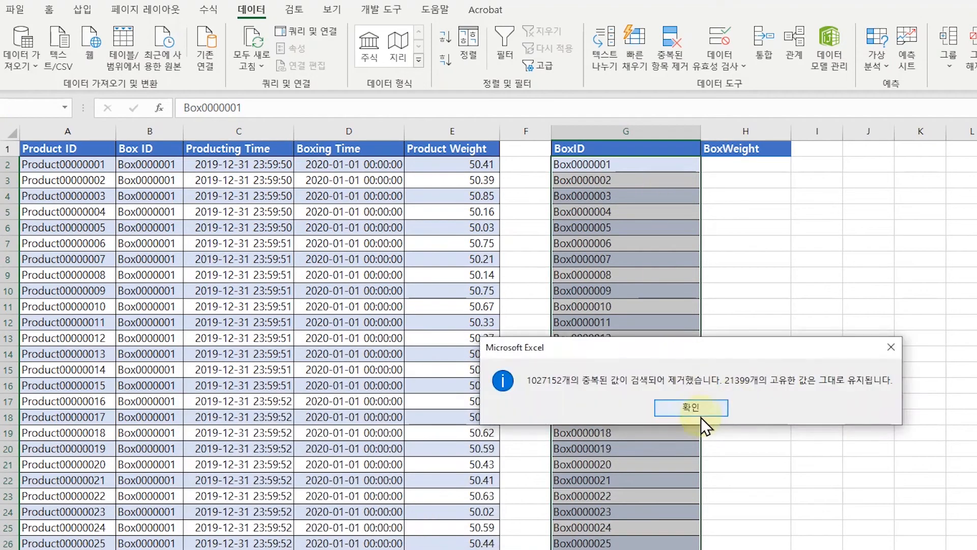
{"action": "left_click", "coordinate": [699, 409]}
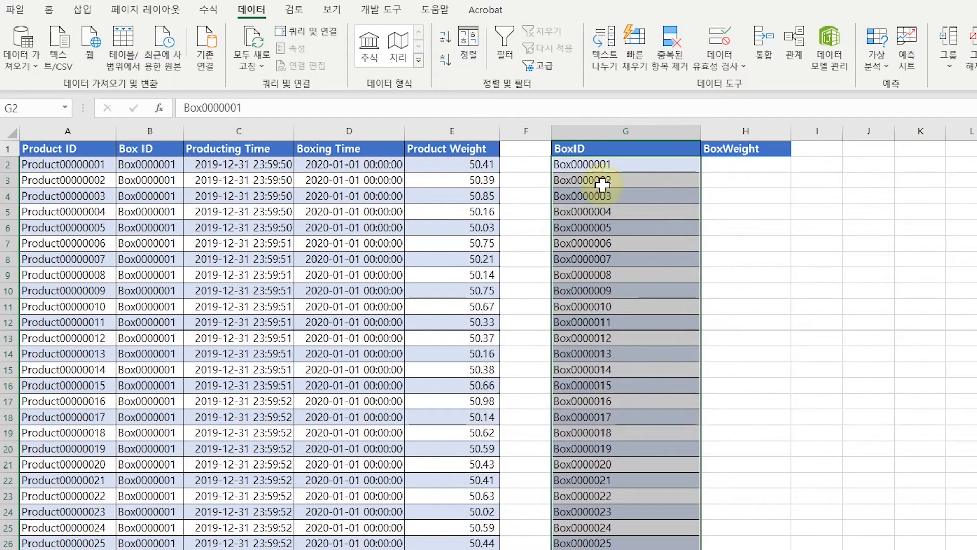
Enter the formula =SUMIF(B:B,G2,E:E) in H2 to total the product weight of the first box
{"action": "left_click_drag", "start_coordinate": [591, 175], "coordinate": [596, 184]}
{"action": "left_click", "coordinate": [591, 167]}
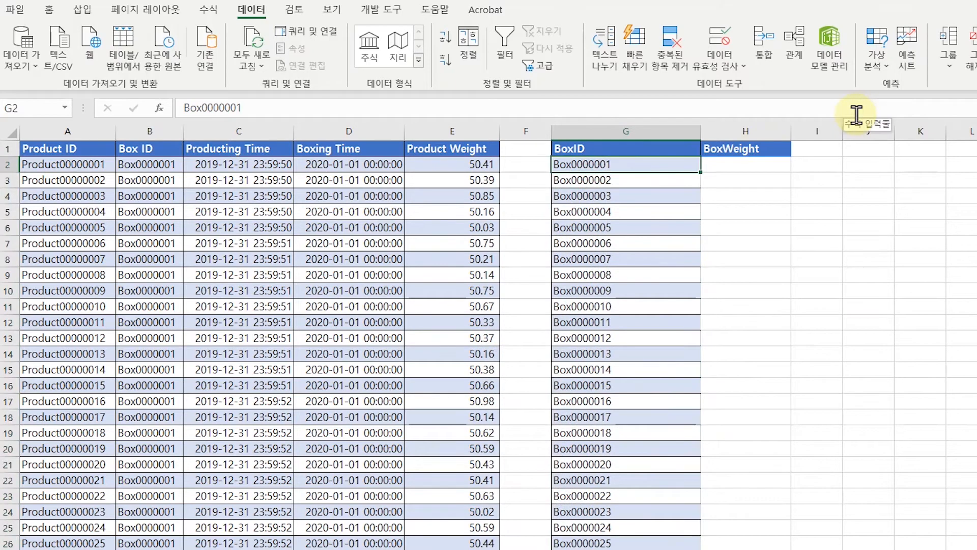
{"action": "key", "text": "Right"}
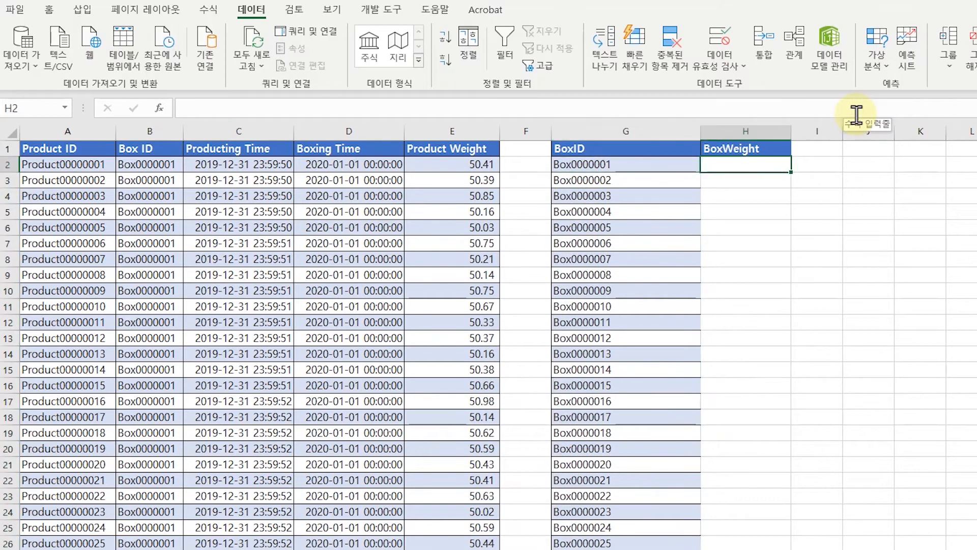
{"action": "type", "text": "=sumif("}
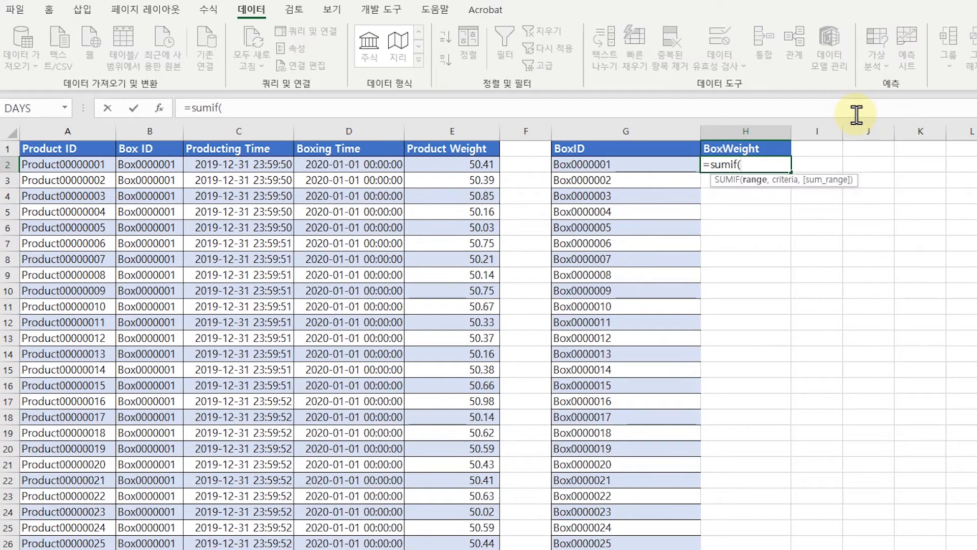
{"action": "left_click", "coordinate": [145, 164]}
{"action": "key", "text": "ctrl+shift+Down"}
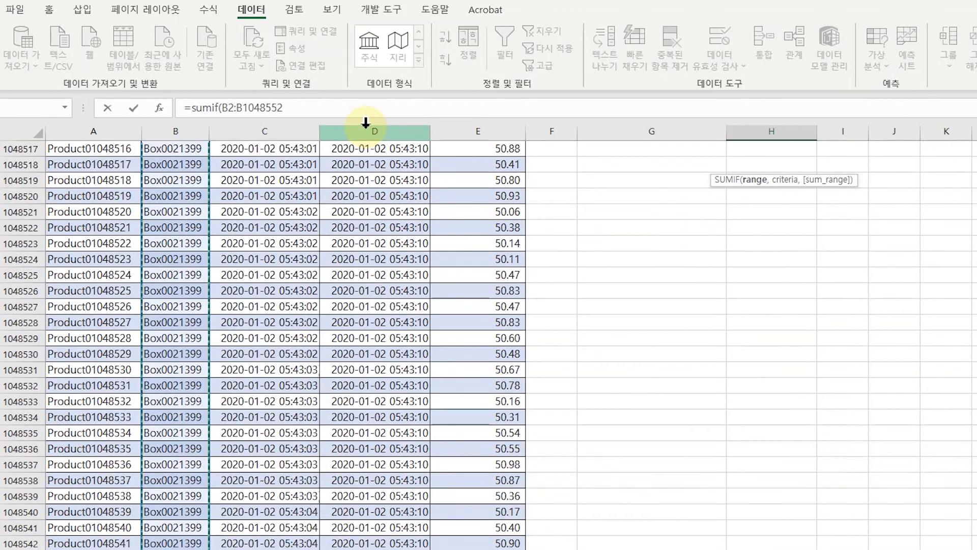
{"action": "scroll", "coordinate": [918, 240], "scroll_direction": "up", "scroll_amount": 5}
{"action": "key", "text": "ctrl+Up"}
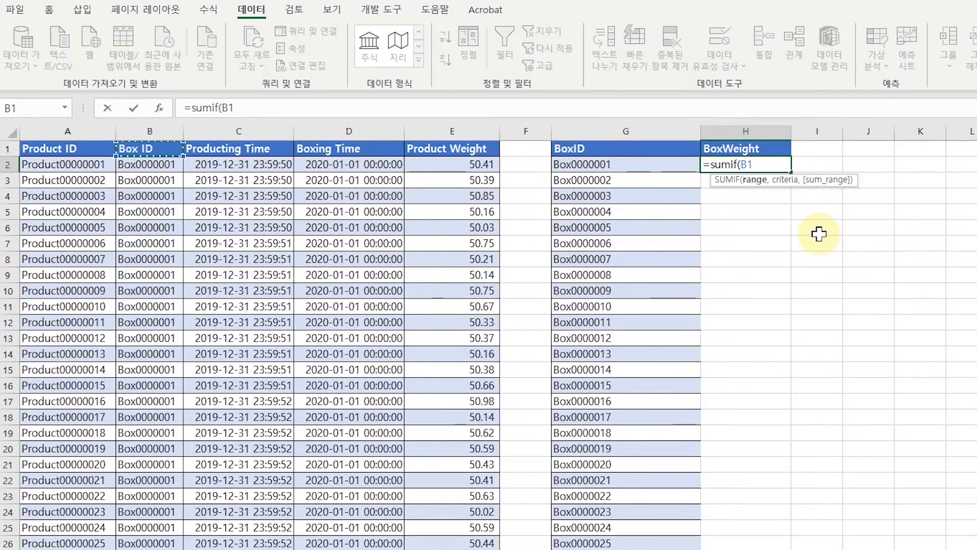
{"action": "key", "text": "BackSpace"}
{"action": "type", "text": ":B,"}
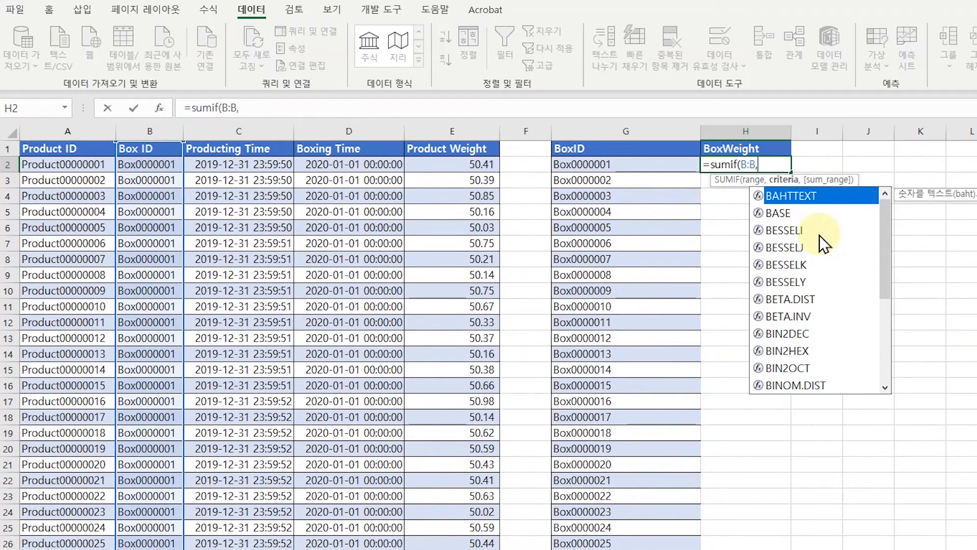
{"action": "left_click", "coordinate": [622, 165]}
{"action": "type", "text": ",E:"}
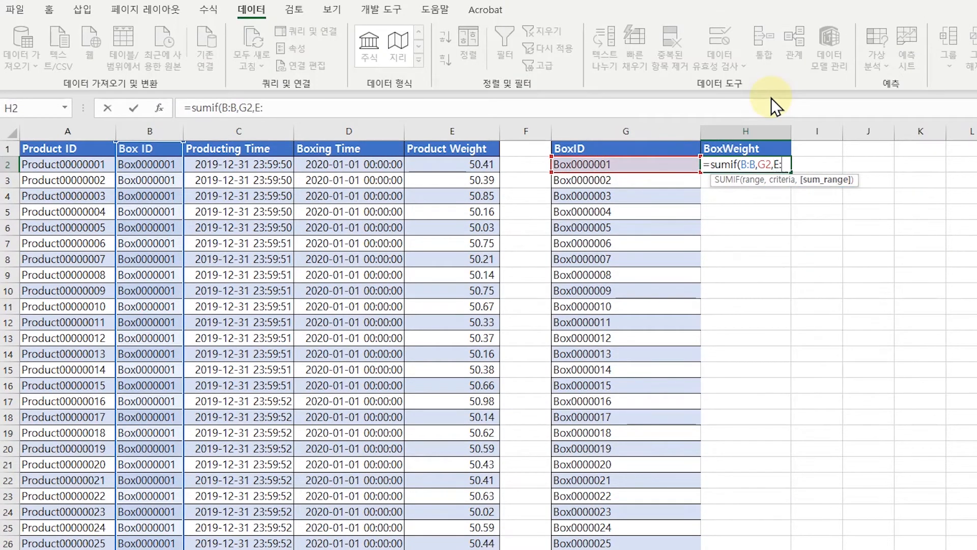
{"action": "type", "text": "E"}
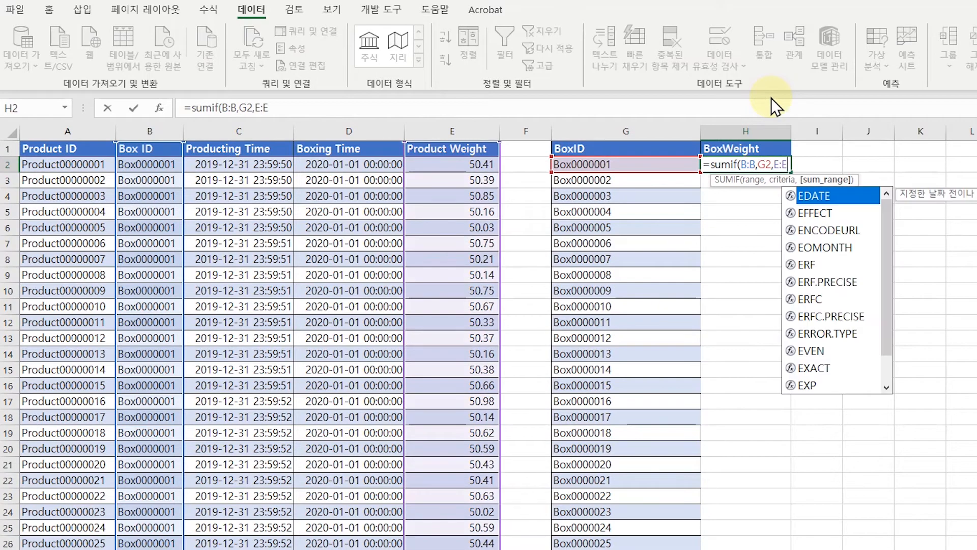
{"action": "type", "text": ")"}
{"action": "key", "text": "Return"}
{"action": "key", "text": "Up"}
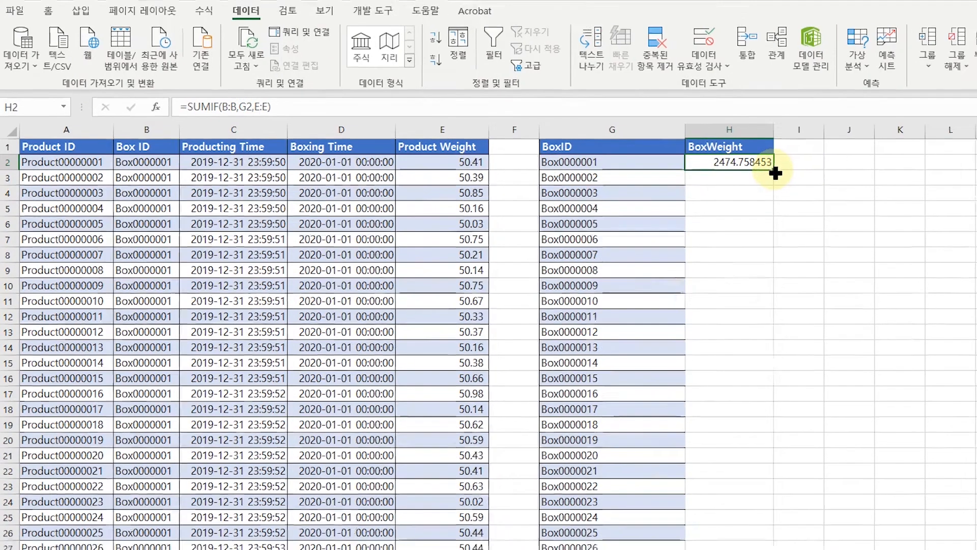
Copy the SUMIF formula from H2 down the BoxWeight column to H21400, beside the last BoxID
{"action": "left_click_drag", "start_coordinate": [793, 175], "coordinate": [771, 549]}
{"action": "left_click_drag", "start_coordinate": [549, 471], "coordinate": [532, 136]}
{"action": "key", "text": "ctrl+c"}
{"action": "scroll", "coordinate": [532, 253], "scroll_direction": "down", "scroll_amount": 20}
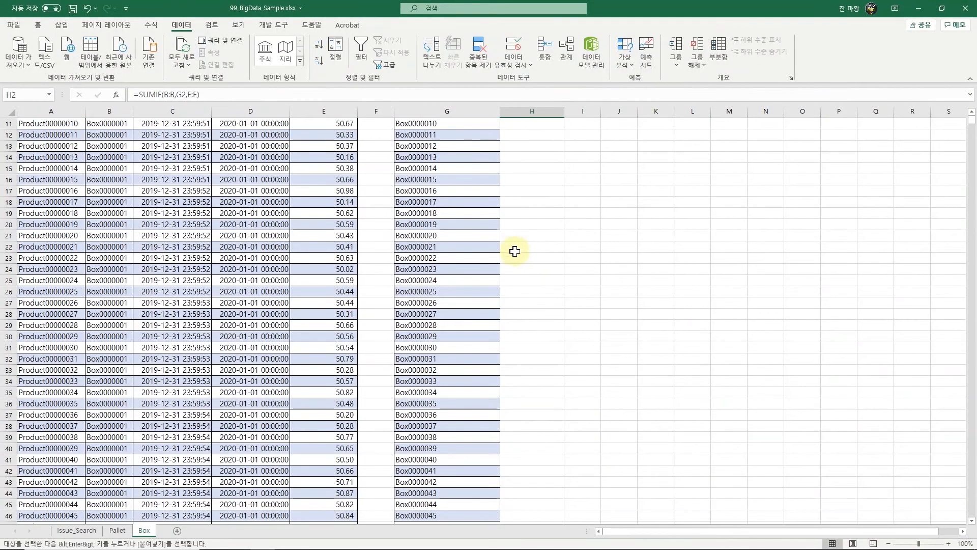
{"action": "scroll", "coordinate": [540, 255], "scroll_direction": "down", "scroll_amount": 20}
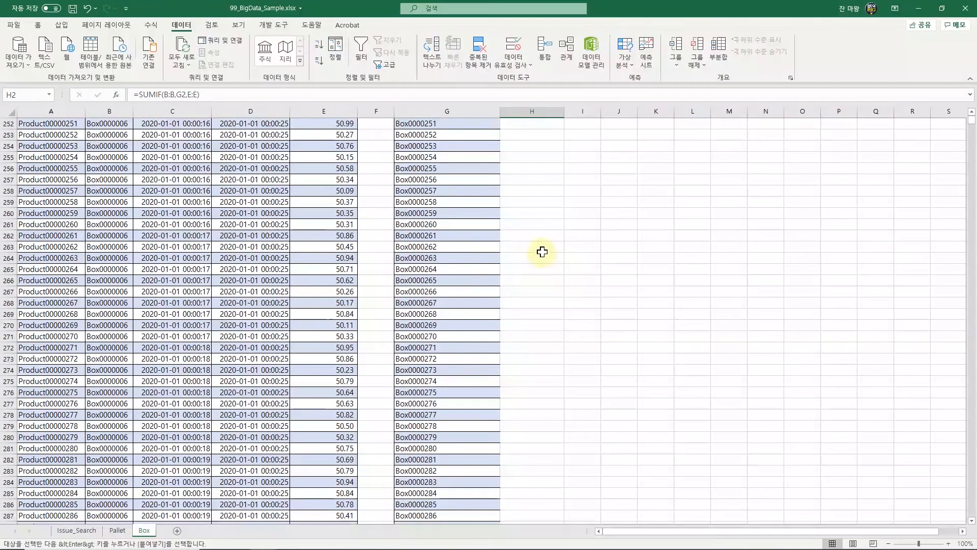
{"action": "left_click", "coordinate": [469, 277]}
{"action": "key", "text": "ctrl+Down"}
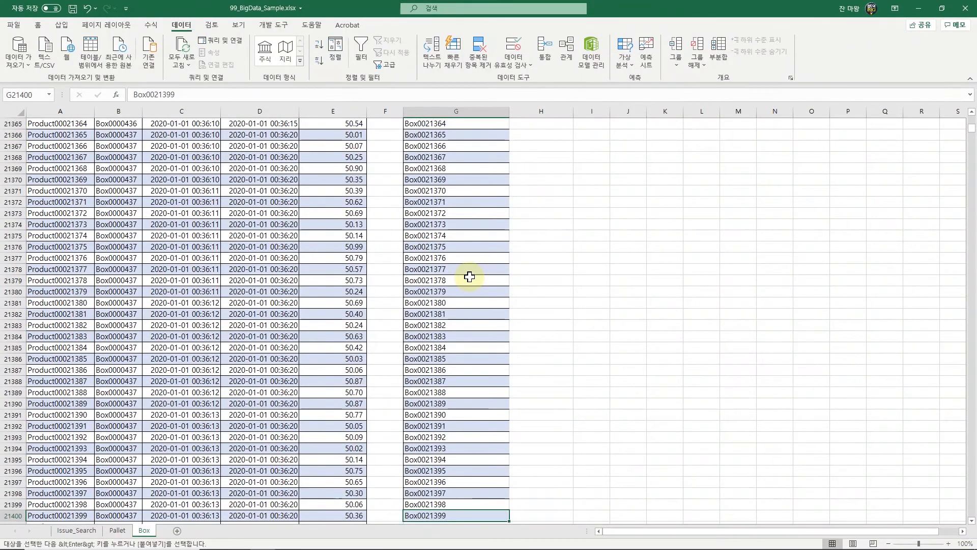
{"action": "key", "text": "Right"}
{"action": "key", "text": "ctrl+shift+Up"}
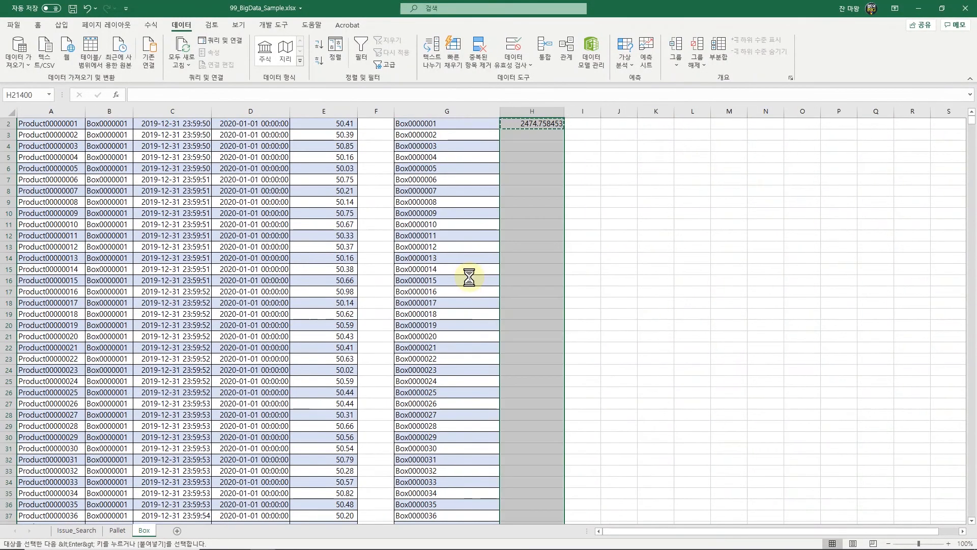
{"action": "key", "text": "ctrl+v"}
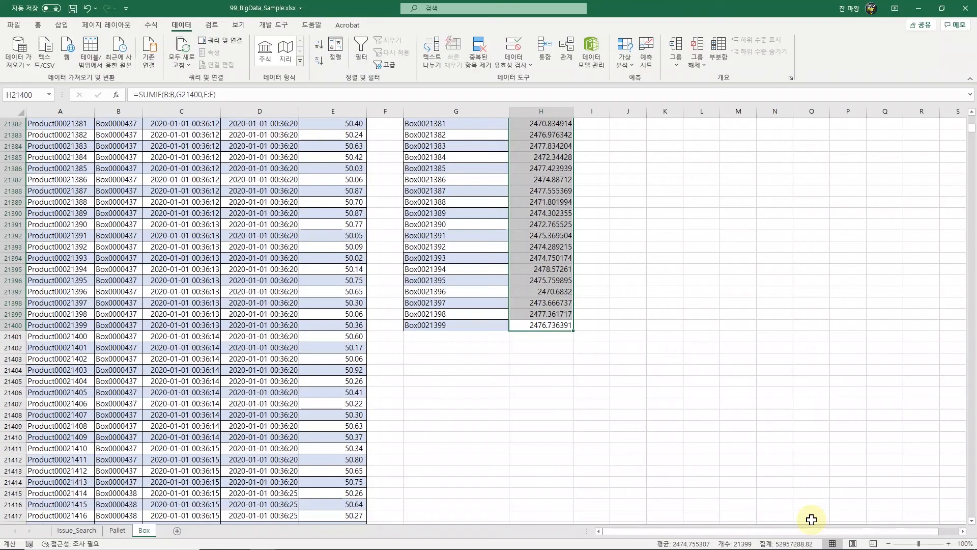
Clear all SUMIF formulas in the BoxWeight column from H2 down, keeping the header
{"action": "left_click", "coordinate": [560, 236]}
{"action": "key", "text": "ctrl+Up"}
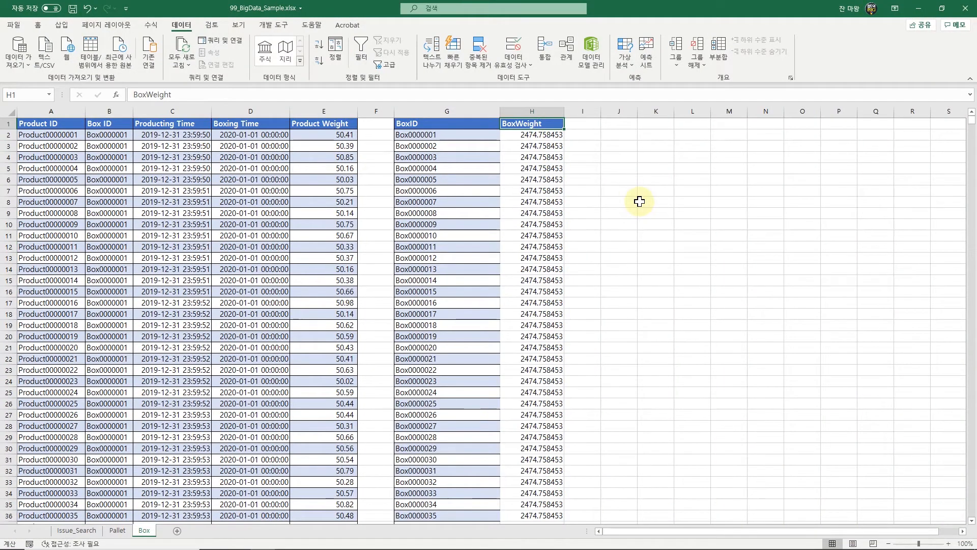
{"action": "left_click", "coordinate": [603, 181]}
{"action": "left_click", "coordinate": [463, 143]}
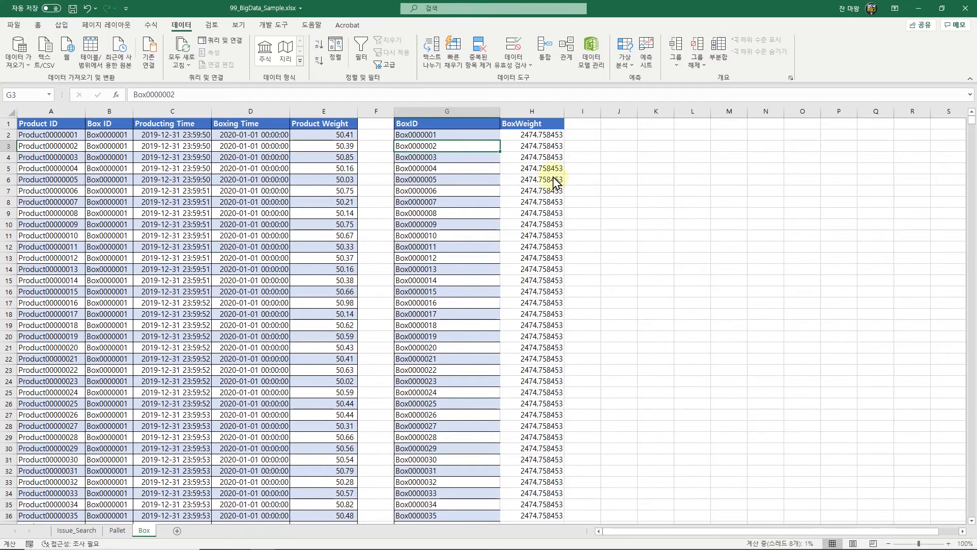
{"action": "left_click", "coordinate": [551, 134]}
{"action": "key", "text": "ctrl+shift+Down"}
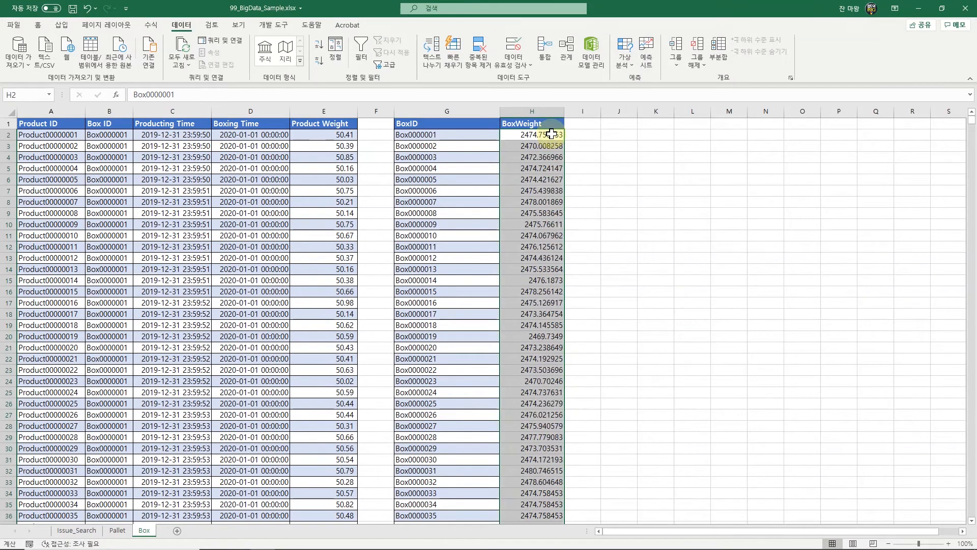
{"action": "key", "text": "Delete"}
{"action": "key", "text": "Up"}
{"action": "key", "text": "Down"}
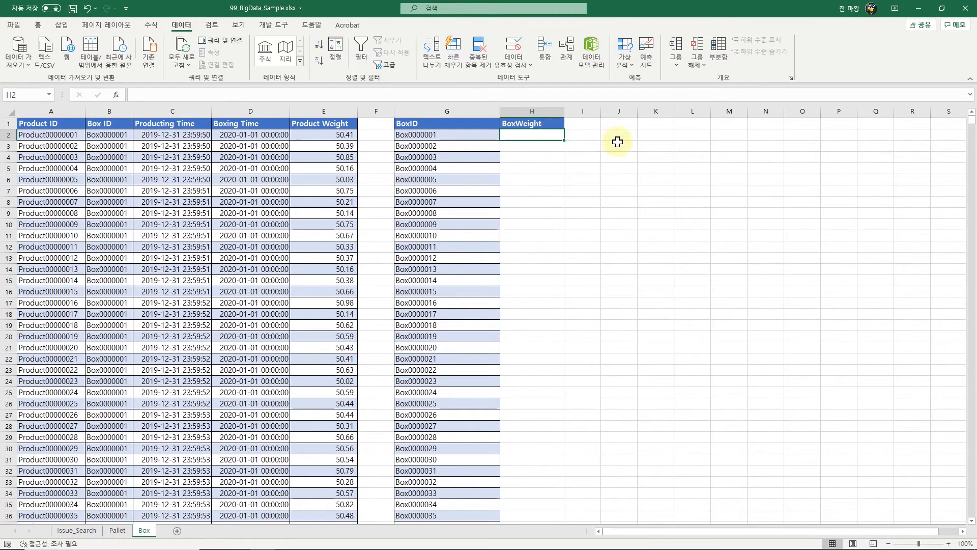
Switch to the Access database and create a new query in design view with the Box table
{"action": "key", "text": "alt+Tab"}
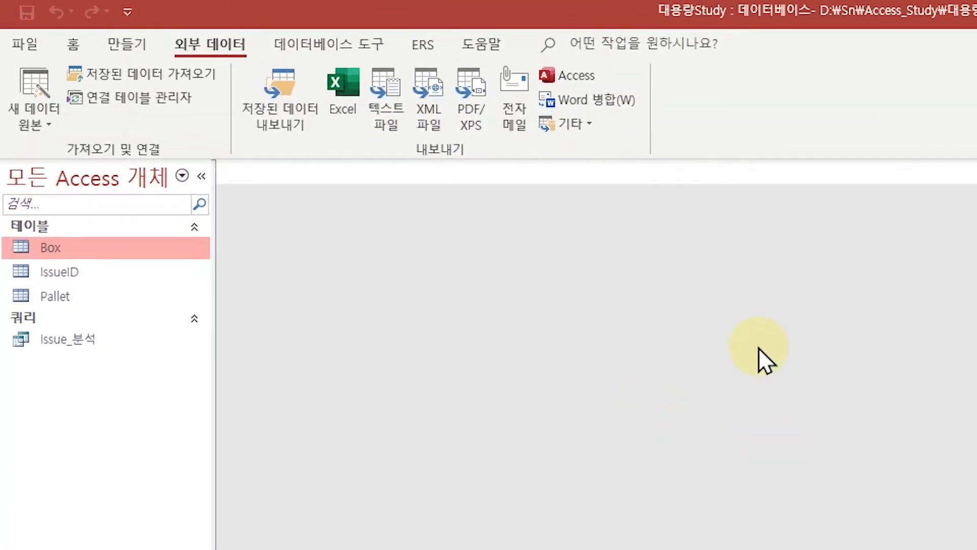
{"action": "left_click", "coordinate": [123, 51]}
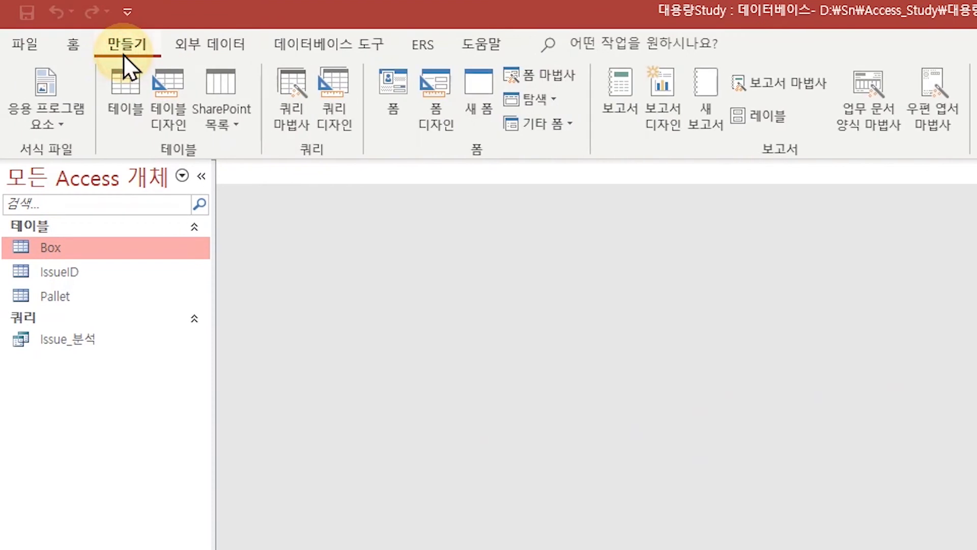
{"action": "left_click", "coordinate": [328, 93]}
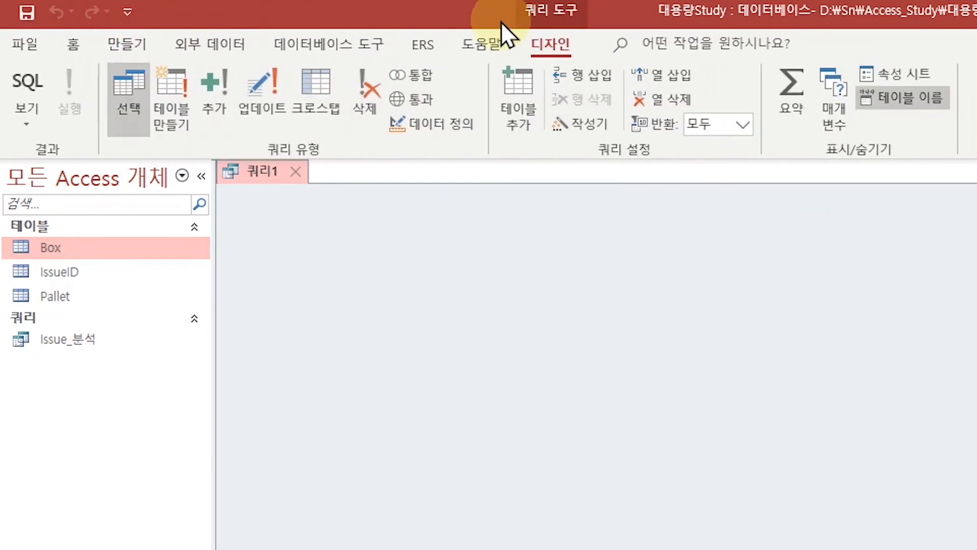
{"action": "left_click_drag", "start_coordinate": [55, 248], "coordinate": [403, 265]}
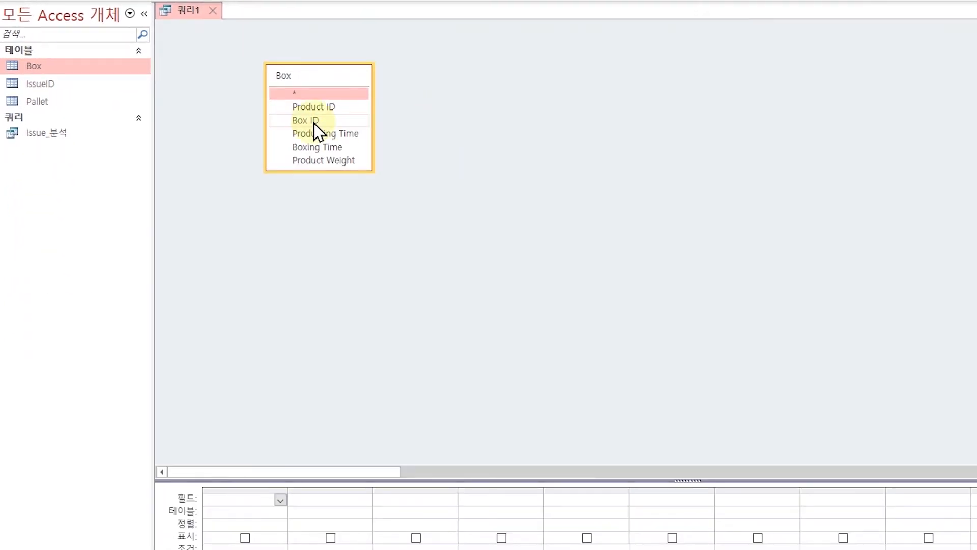
Add the Box ID and Product Weight fields to the query grid and turn on its totals row (요약)
{"action": "left_click_drag", "start_coordinate": [313, 122], "coordinate": [229, 515]}
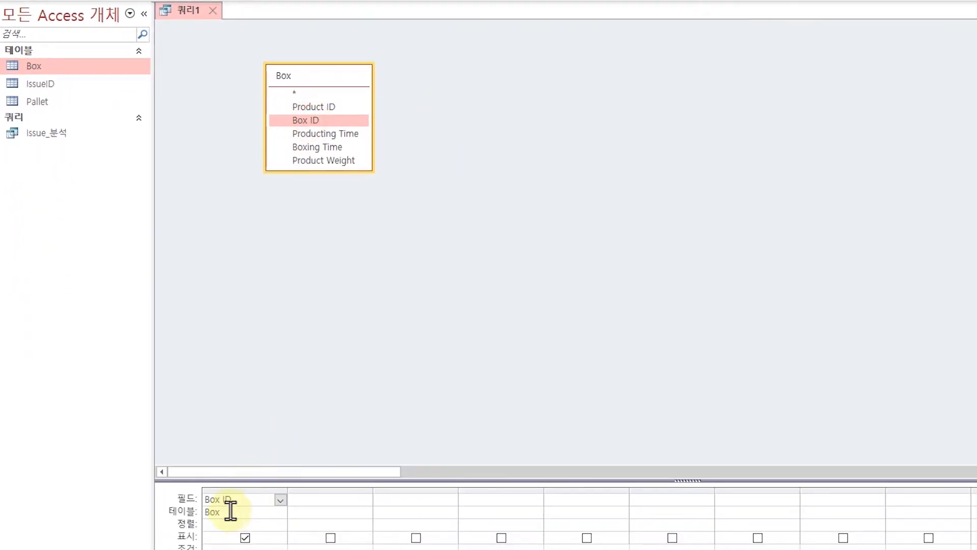
{"action": "left_click_drag", "start_coordinate": [330, 162], "coordinate": [338, 504]}
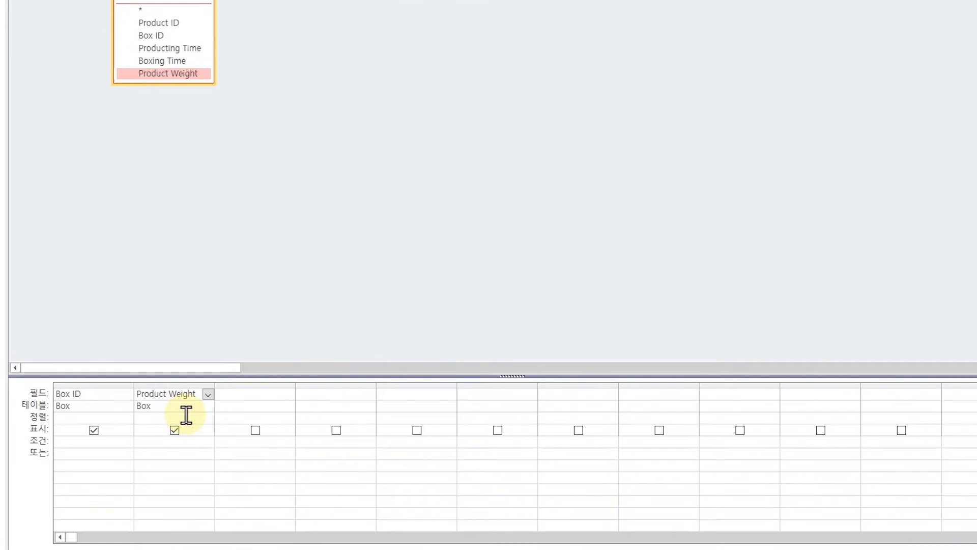
{"action": "left_click", "coordinate": [342, 519]}
{"action": "right_click", "coordinate": [185, 414]}
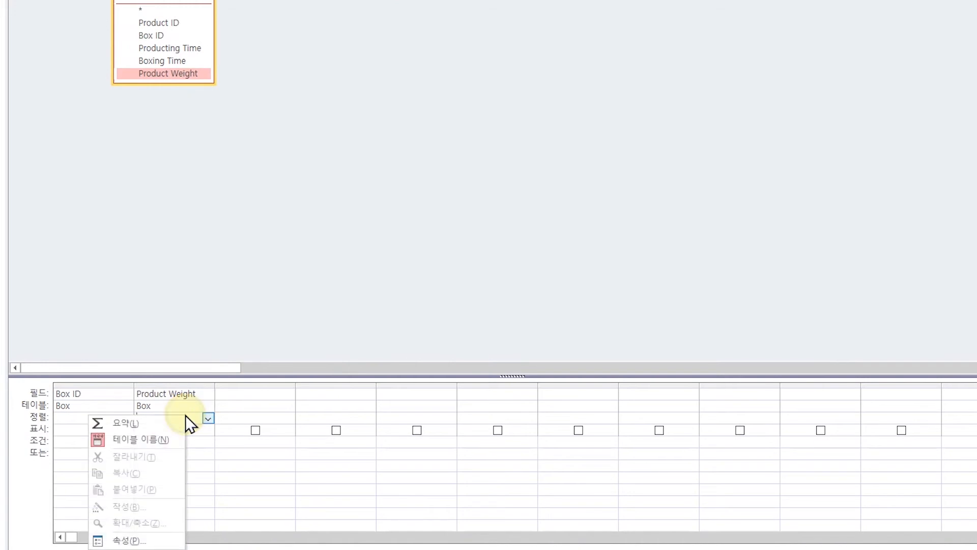
{"action": "left_click", "coordinate": [132, 427]}
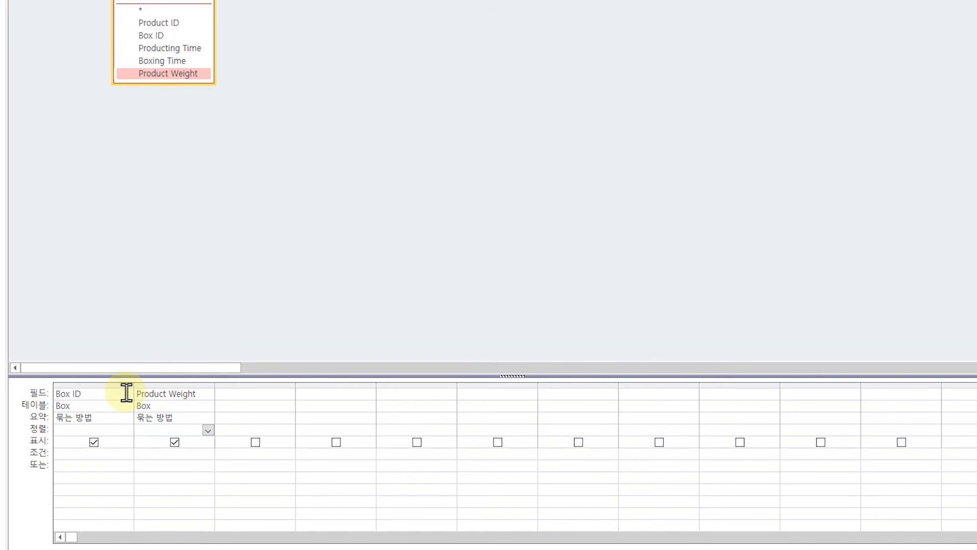
Set the Product Weight column's total to Sum (합계), leaving Box ID as the grouping field
{"action": "left_click", "coordinate": [109, 417]}
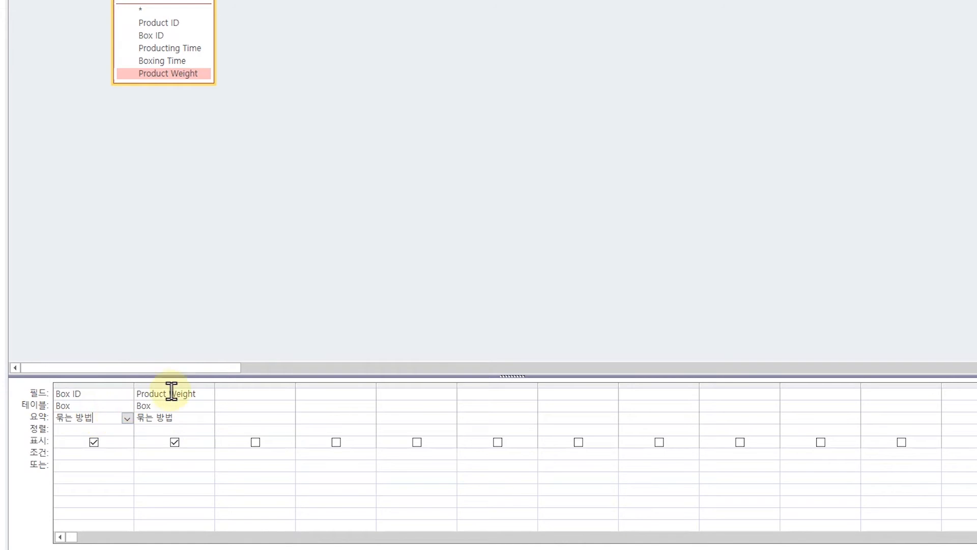
{"action": "left_click", "coordinate": [204, 422]}
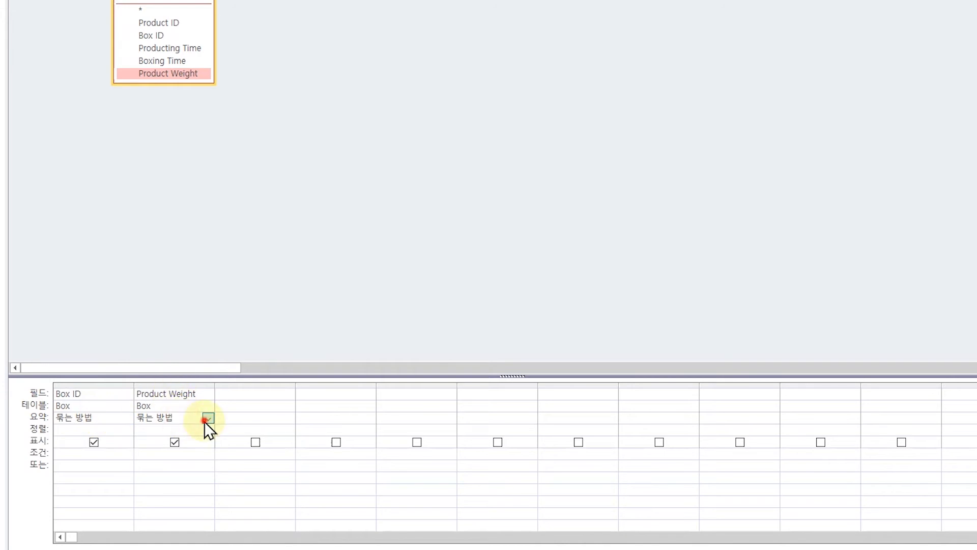
{"action": "left_click", "coordinate": [203, 421]}
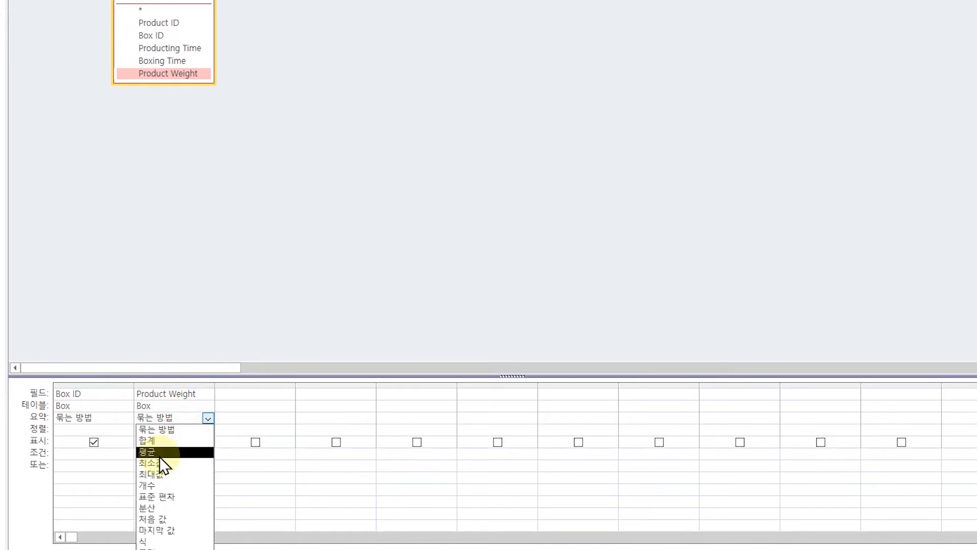
{"action": "left_click", "coordinate": [153, 441]}
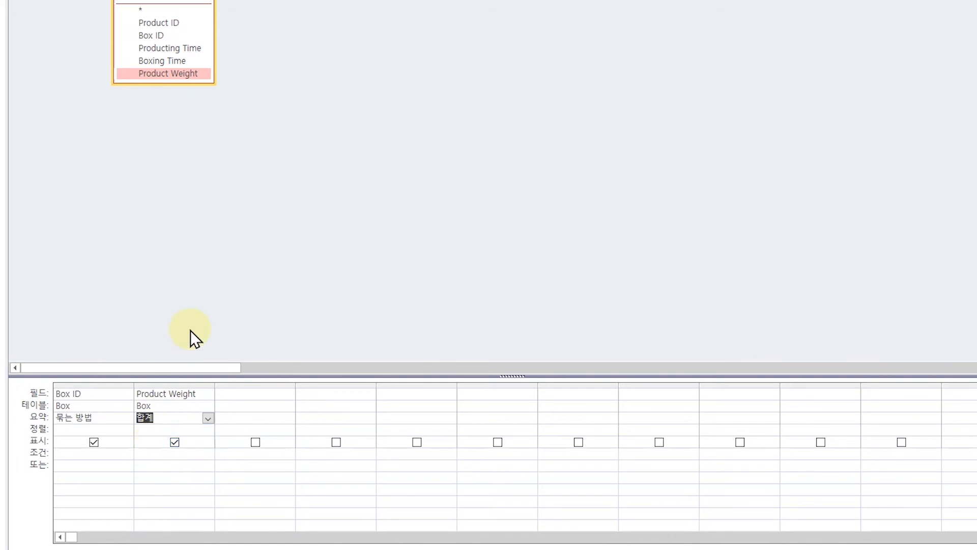
{"action": "left_click", "coordinate": [196, 296]}
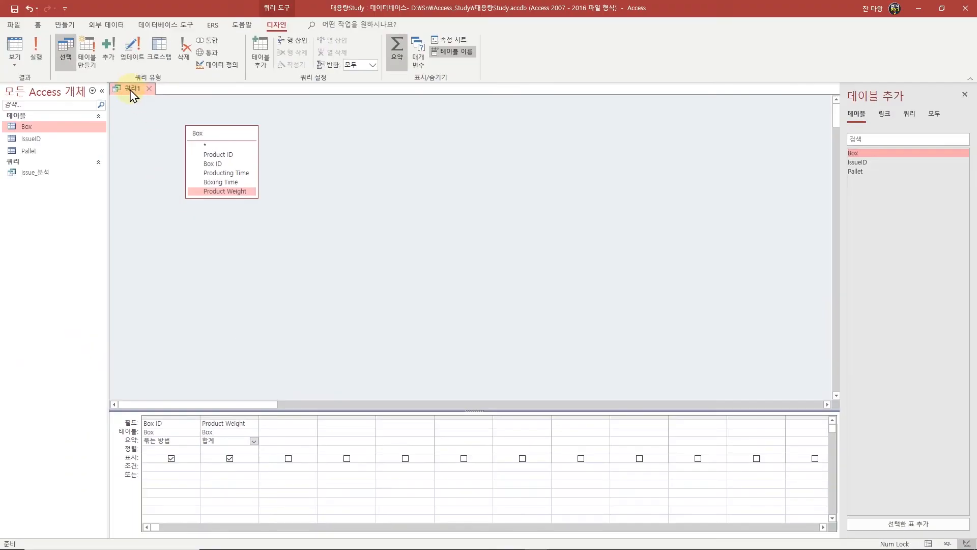
Save the query as Box_Weight and show its per-box results in datasheet view
{"action": "right_click", "coordinate": [131, 95]}
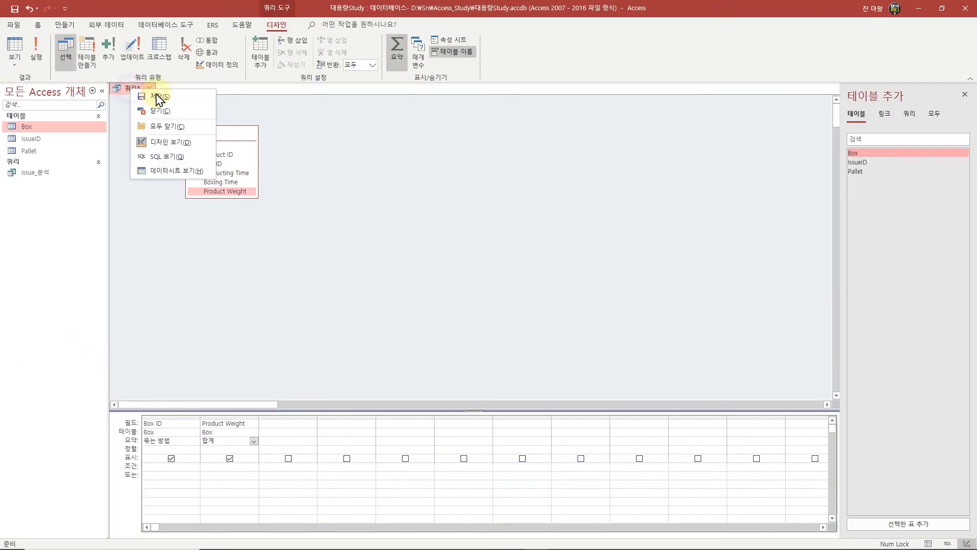
{"action": "left_click", "coordinate": [156, 96]}
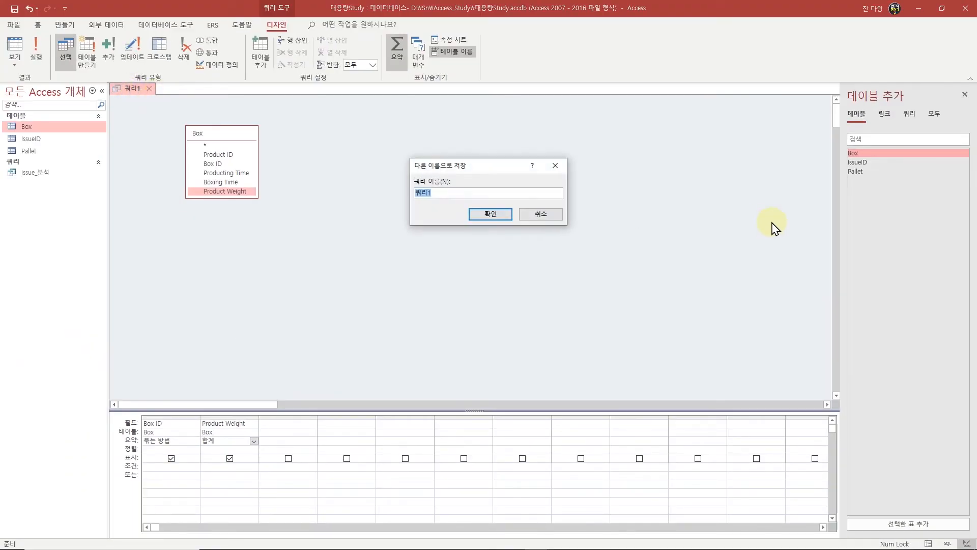
{"action": "type", "text": "Box_Weight"}
{"action": "key", "text": "Return"}
{"action": "right_click", "coordinate": [139, 89]}
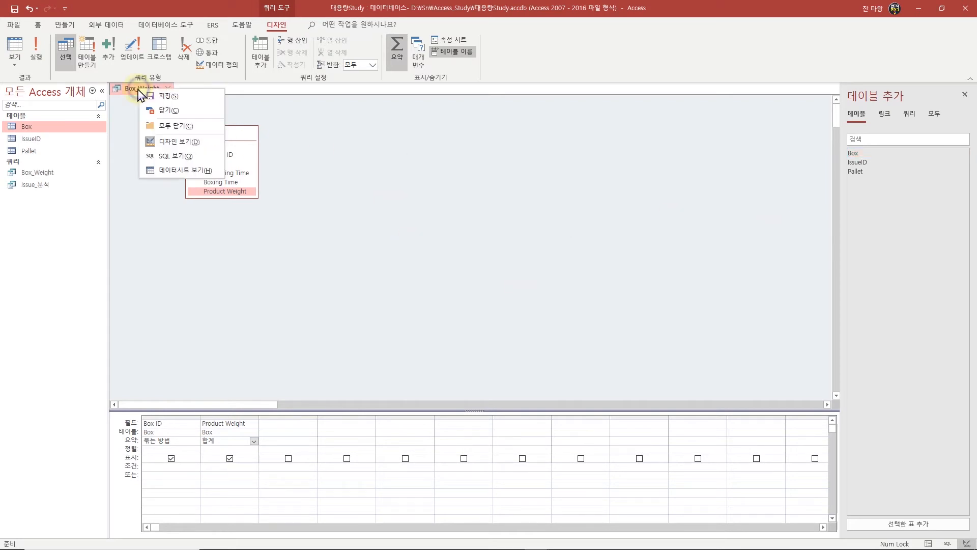
{"action": "left_click", "coordinate": [170, 173]}
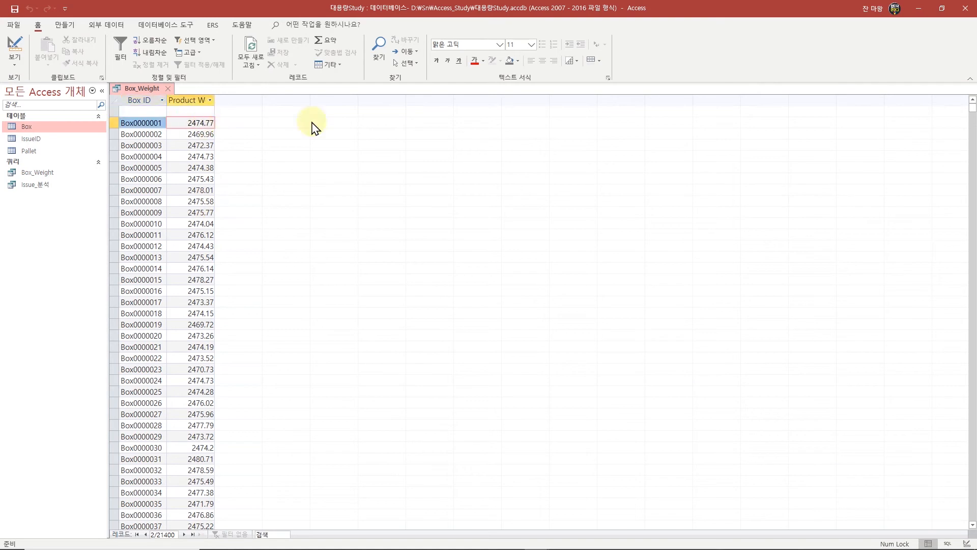
{"action": "left_click", "coordinate": [196, 358]}
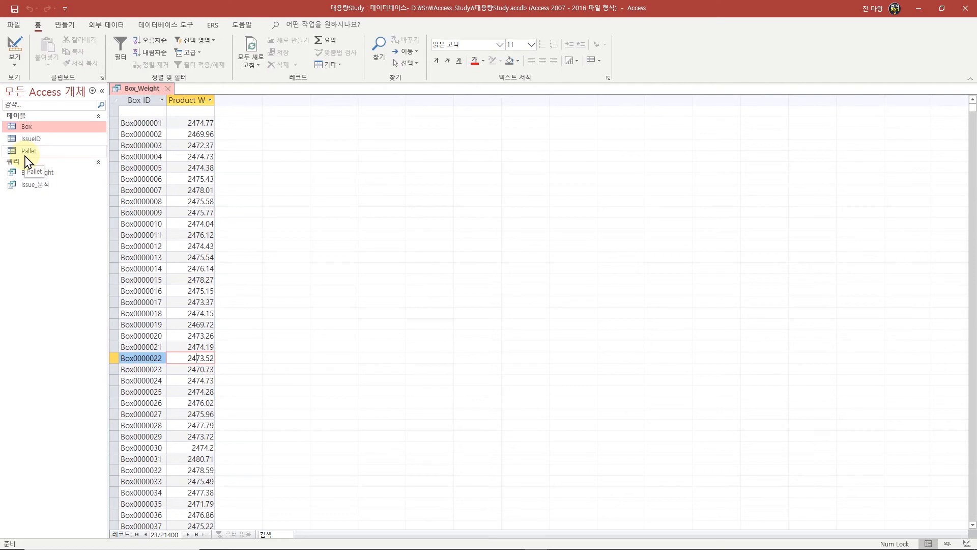
Create a new query in design view containing the Pallet table and the Box_Weight query
{"action": "left_click", "coordinate": [65, 25]}
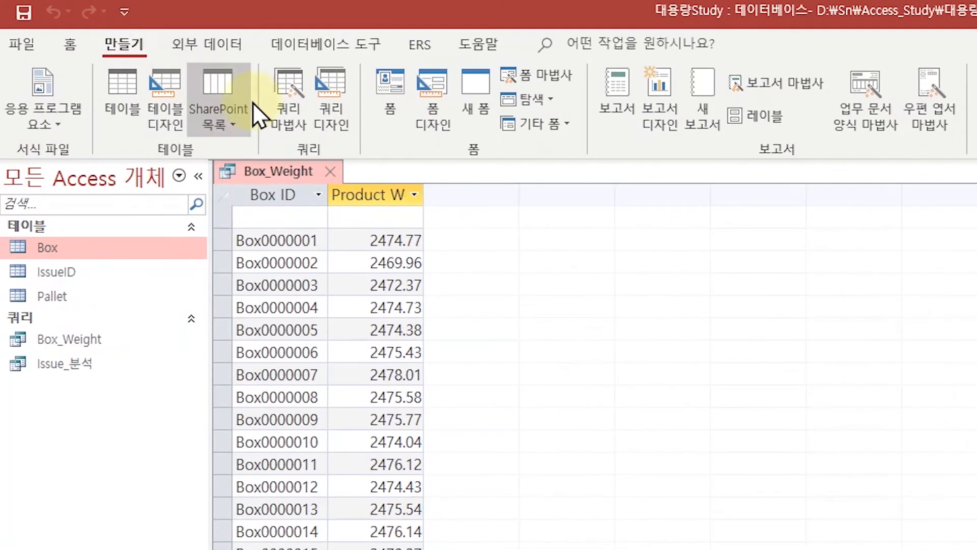
{"action": "left_click", "coordinate": [330, 94]}
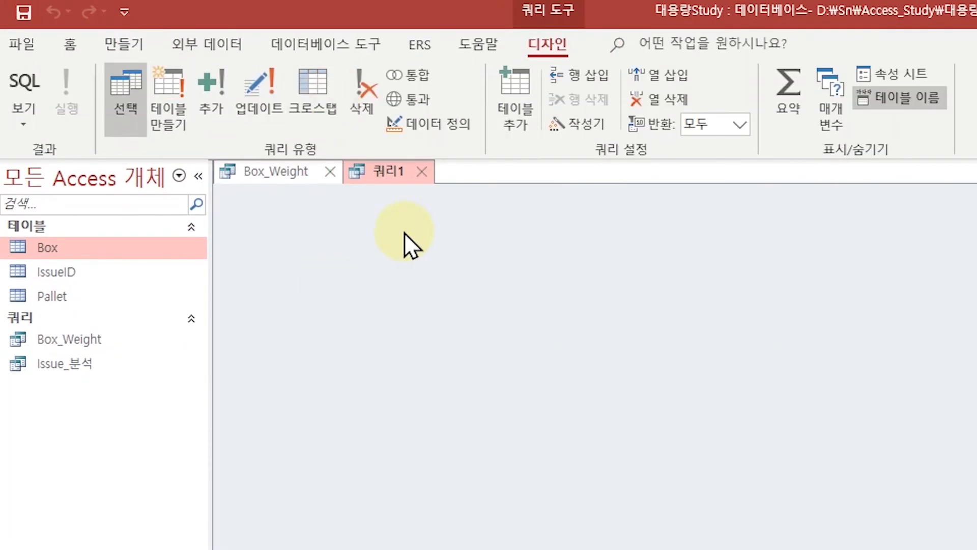
{"action": "left_click_drag", "start_coordinate": [45, 302], "coordinate": [323, 294]}
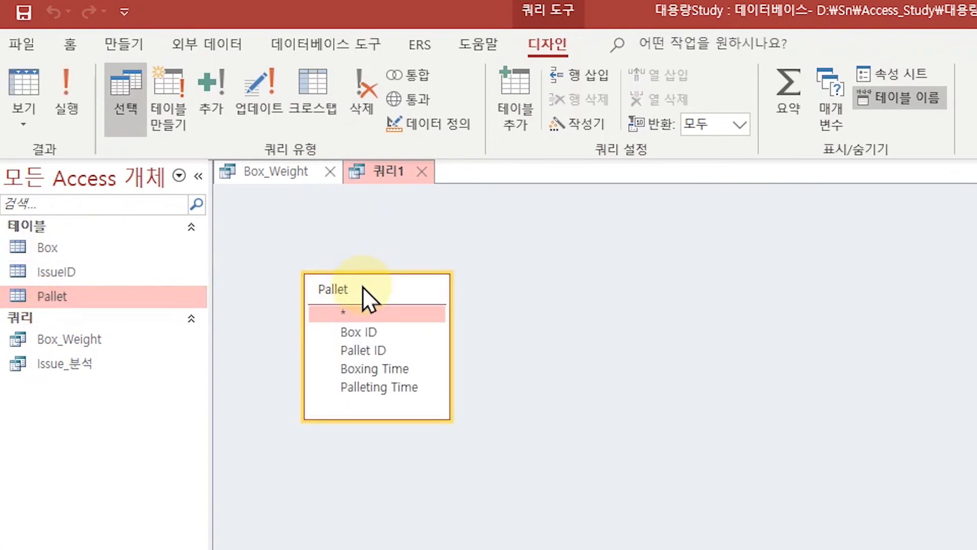
{"action": "left_click_drag", "start_coordinate": [44, 338], "coordinate": [549, 305]}
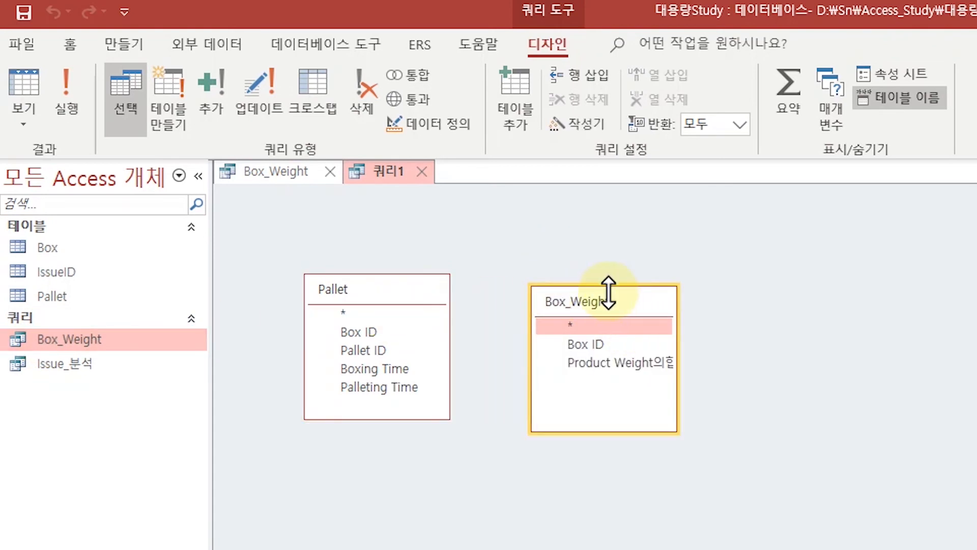
Align the Box_Weight field list beside Pallet and join the two on Box ID
{"action": "left_click_drag", "start_coordinate": [608, 292], "coordinate": [573, 276]}
{"action": "left_click", "coordinate": [543, 328]}
{"action": "left_click_drag", "start_coordinate": [543, 329], "coordinate": [363, 334]}
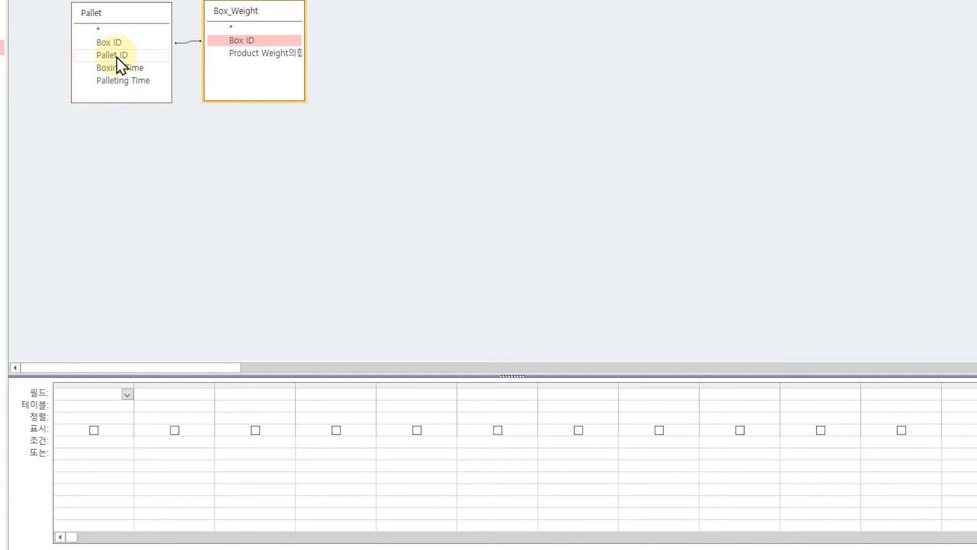
Add Pallet ID from Pallet and the summed Product Weight field from Box_Weight to the query grid
{"action": "left_click", "coordinate": [117, 57]}
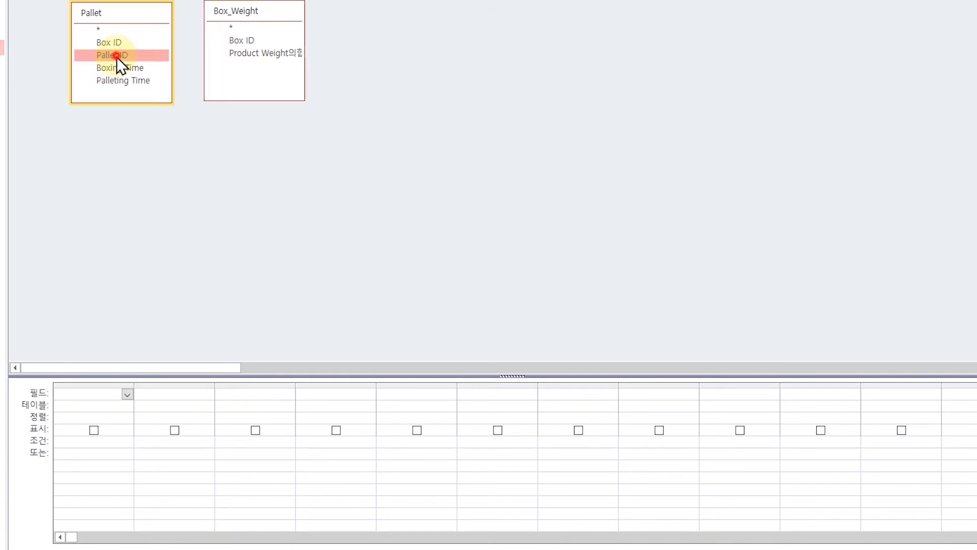
{"action": "left_click_drag", "start_coordinate": [121, 57], "coordinate": [100, 394]}
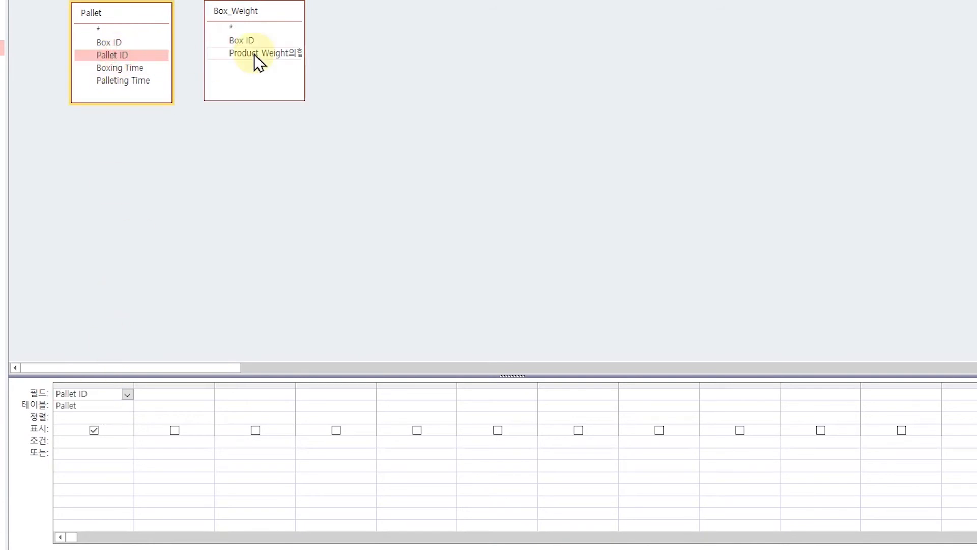
{"action": "left_click_drag", "start_coordinate": [255, 55], "coordinate": [170, 405]}
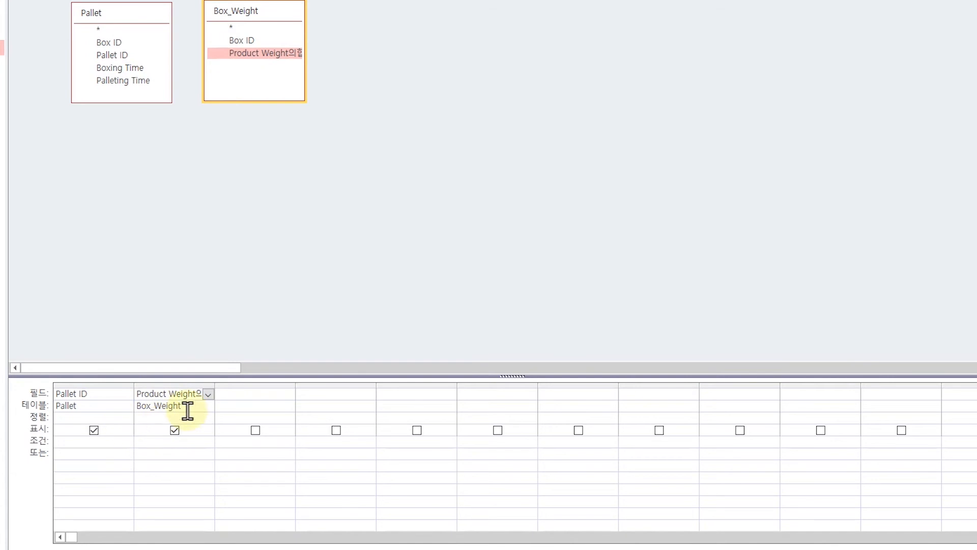
Turn on the totals row (요약) and set the Product Weight column to Sum (합계), grouped by Pallet ID
{"action": "right_click", "coordinate": [144, 420]}
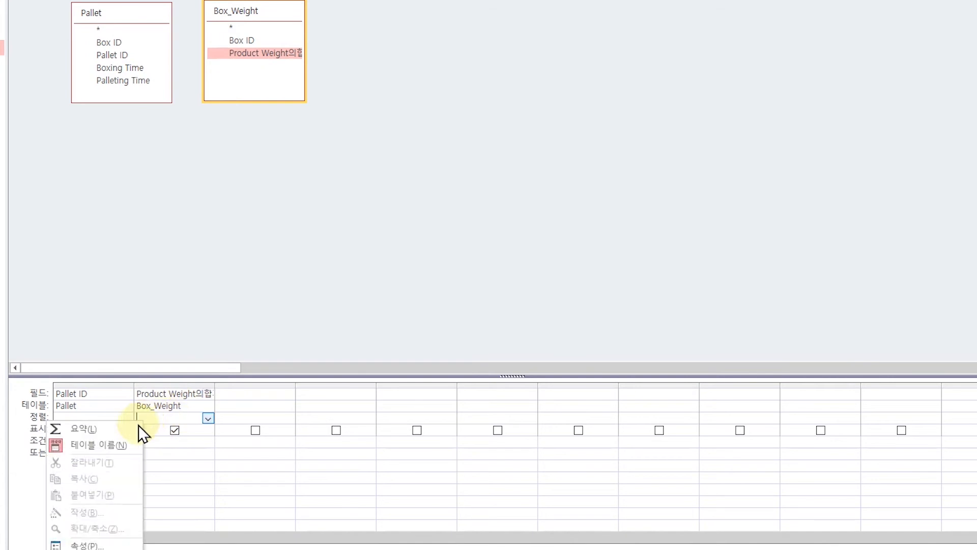
{"action": "left_click", "coordinate": [121, 429]}
{"action": "left_click", "coordinate": [179, 419]}
{"action": "left_click", "coordinate": [208, 419]}
{"action": "left_click", "coordinate": [192, 441]}
{"action": "left_click", "coordinate": [220, 288]}
Save the query as Pallet_Weigh and look over its per-pallet weights in datasheet view
{"action": "right_click", "coordinate": [171, 28]}
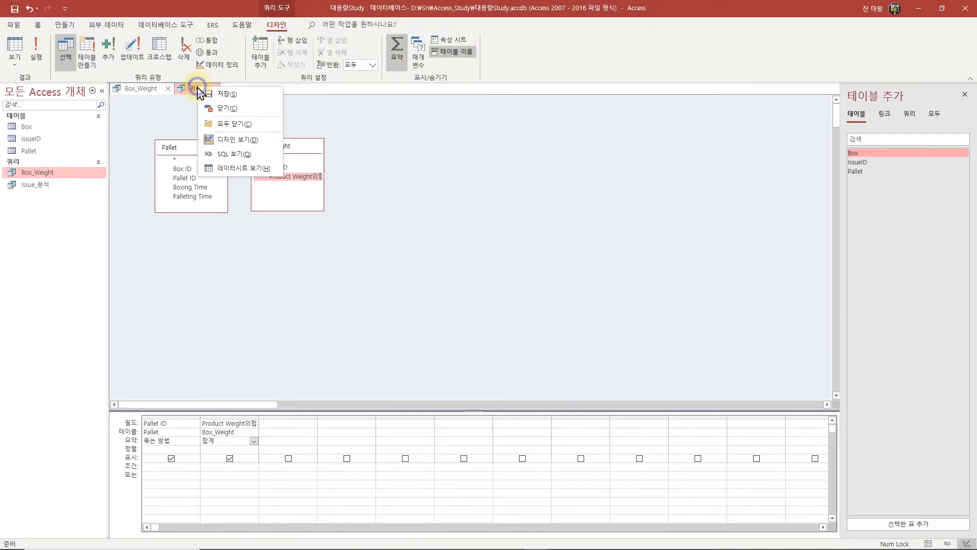
{"action": "left_click", "coordinate": [196, 37]}
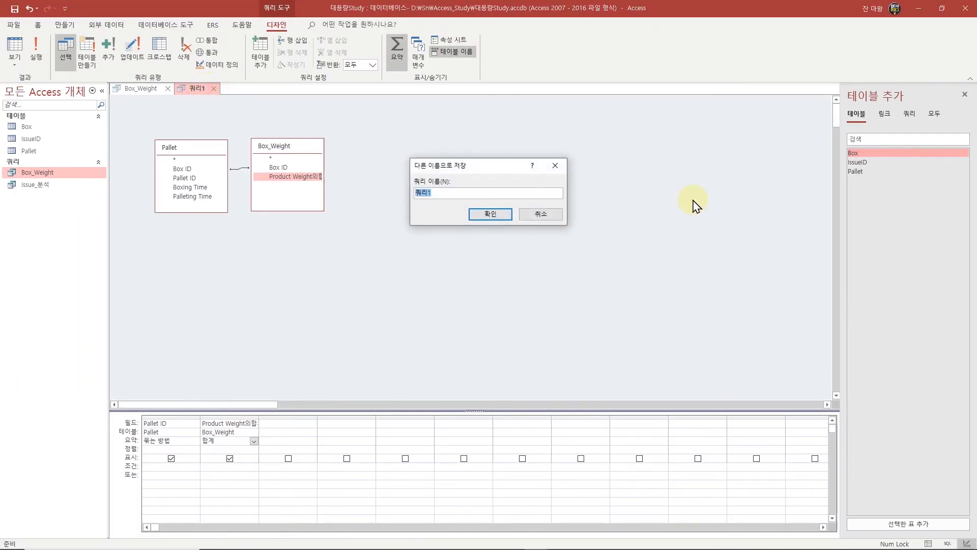
{"action": "type", "text": "Pallet_Weigh"}
{"action": "key", "text": "Return"}
{"action": "right_click", "coordinate": [211, 89]}
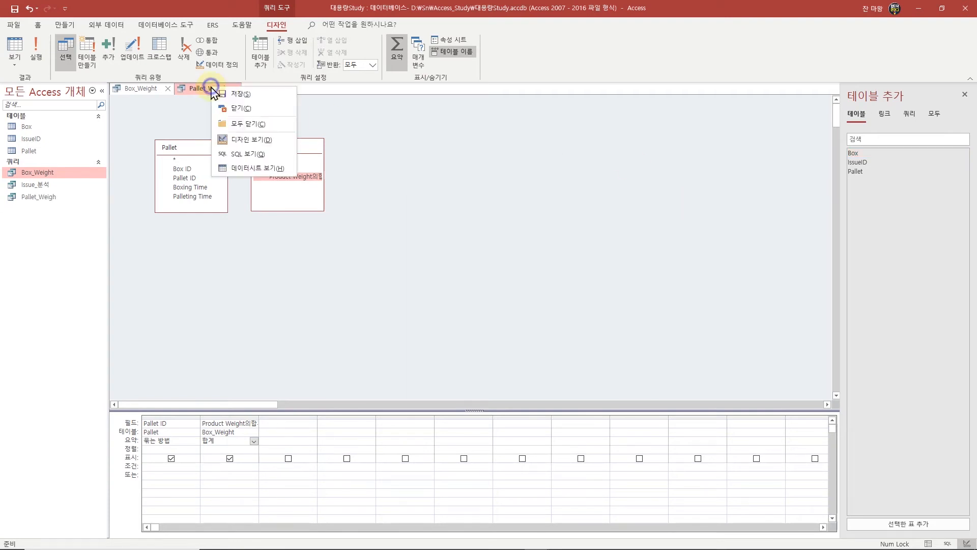
{"action": "left_click", "coordinate": [239, 167]}
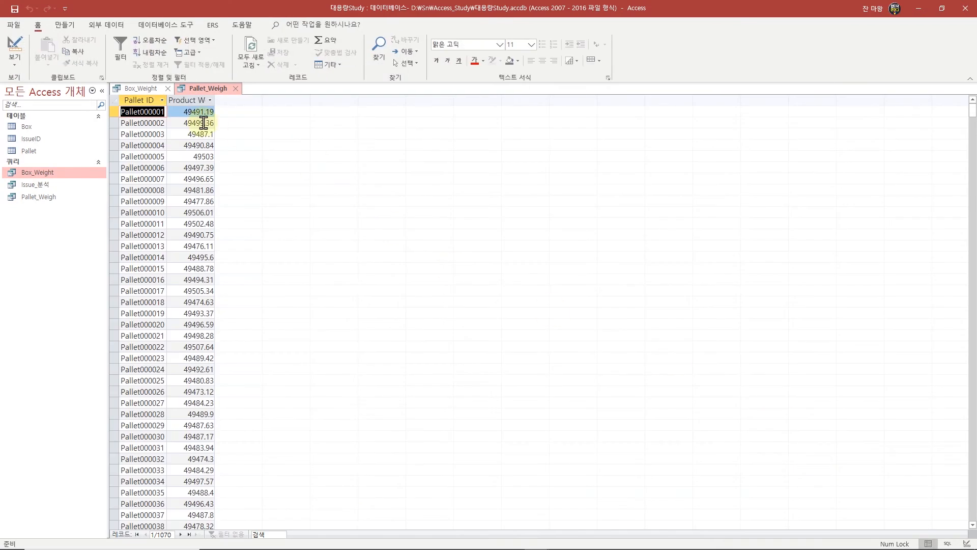
{"action": "left_click", "coordinate": [184, 112]}
{"action": "left_click", "coordinate": [184, 123]}
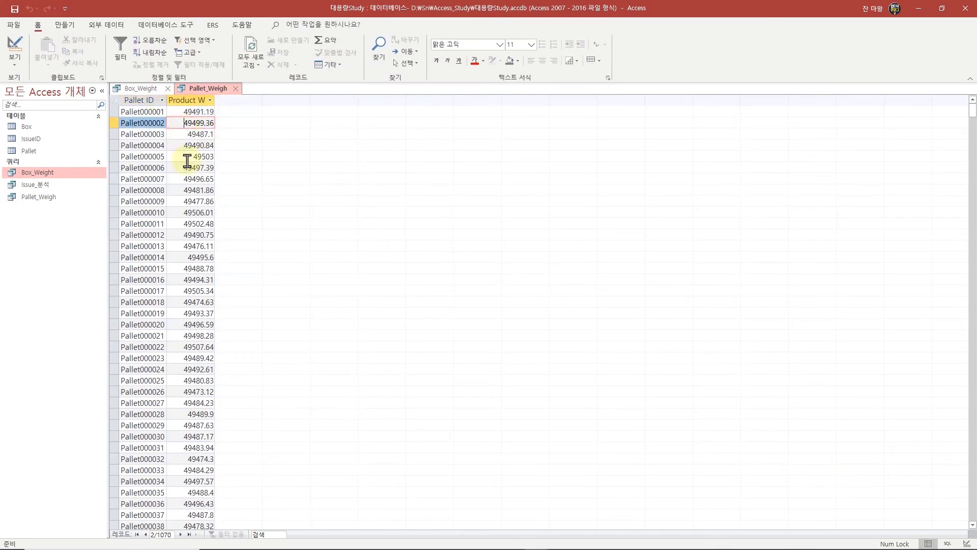
{"action": "left_click", "coordinate": [174, 146]}
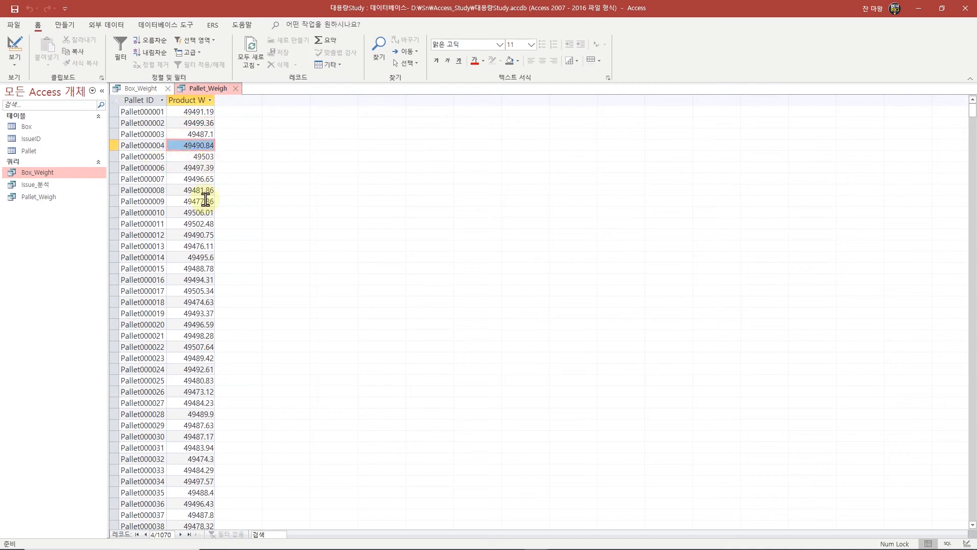
Open the Pallet table and widen its Boxing Time and Palleting Time columns to show the full timestamps
{"action": "left_click", "coordinate": [45, 150]}
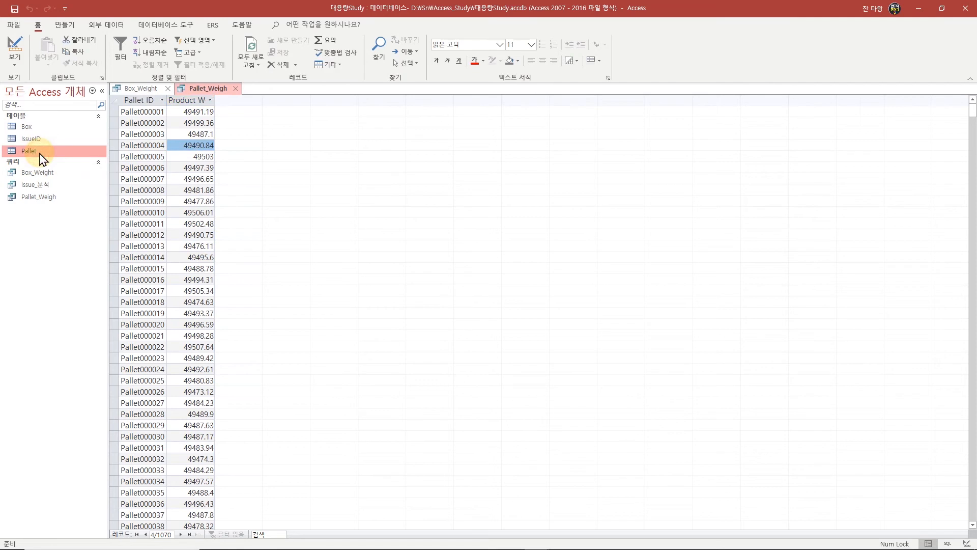
{"action": "double_click", "coordinate": [40, 152]}
{"action": "left_click_drag", "start_coordinate": [285, 99], "coordinate": [353, 102]}
{"action": "left_click_drag", "start_coordinate": [402, 100], "coordinate": [489, 101]}
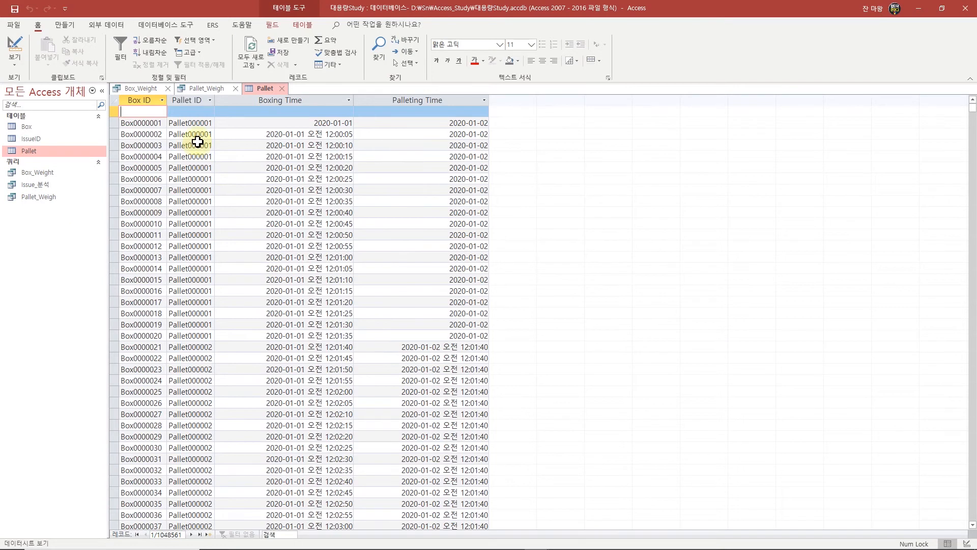
Create another new query in design view with the Pallet table
{"action": "left_click", "coordinate": [65, 24]}
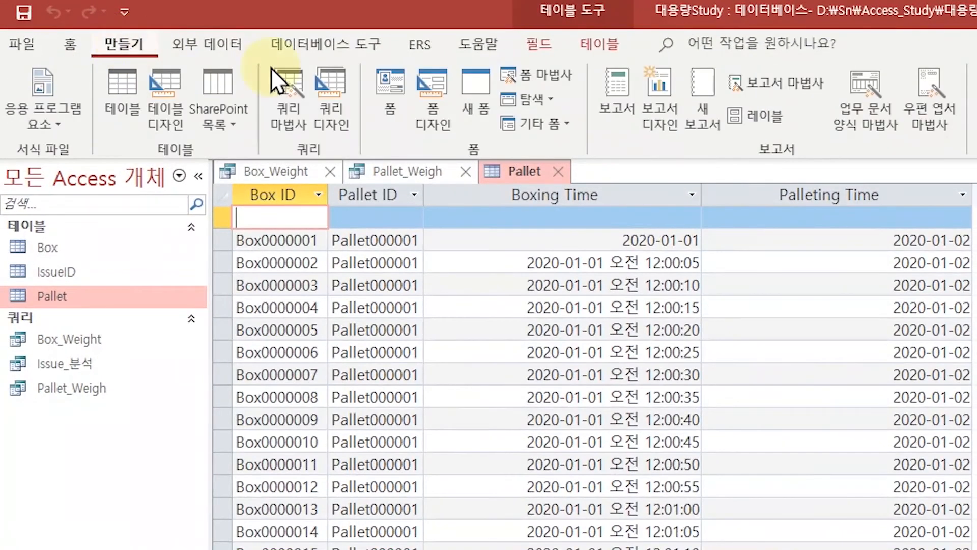
{"action": "left_click", "coordinate": [321, 99]}
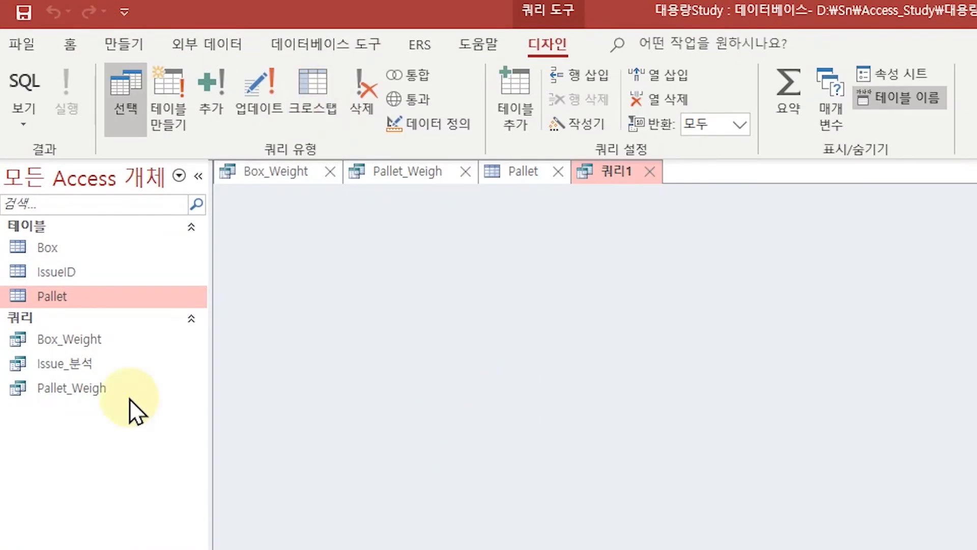
{"action": "left_click_drag", "start_coordinate": [44, 293], "coordinate": [473, 295]}
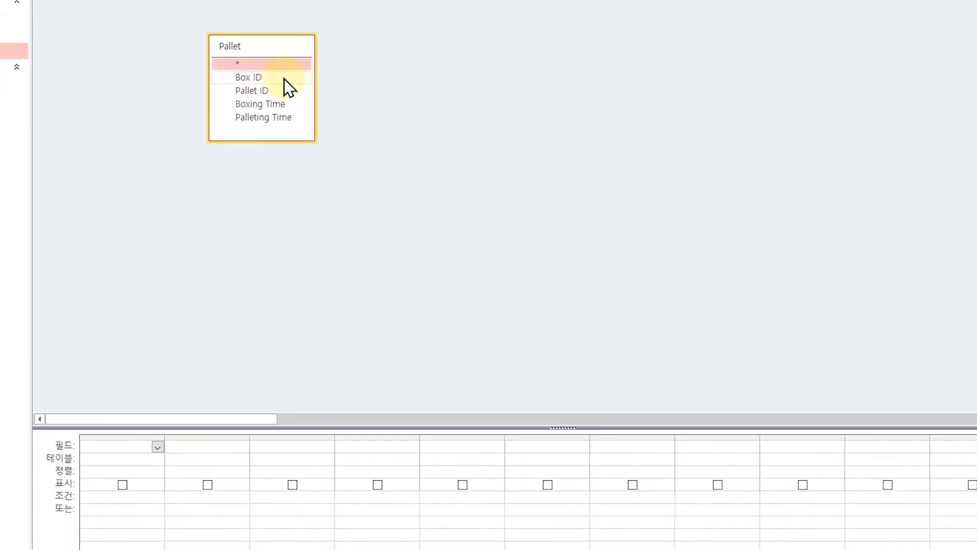
Add the Box ID, Pallet ID, Boxing Time and Palleting Time fields to the query grid
{"action": "left_click", "coordinate": [215, 45]}
{"action": "left_click_drag", "start_coordinate": [220, 45], "coordinate": [97, 414]}
{"action": "left_click_drag", "start_coordinate": [231, 57], "coordinate": [147, 410]}
{"action": "left_click_drag", "start_coordinate": [242, 72], "coordinate": [258, 399]}
{"action": "left_click_drag", "start_coordinate": [227, 82], "coordinate": [336, 407]}
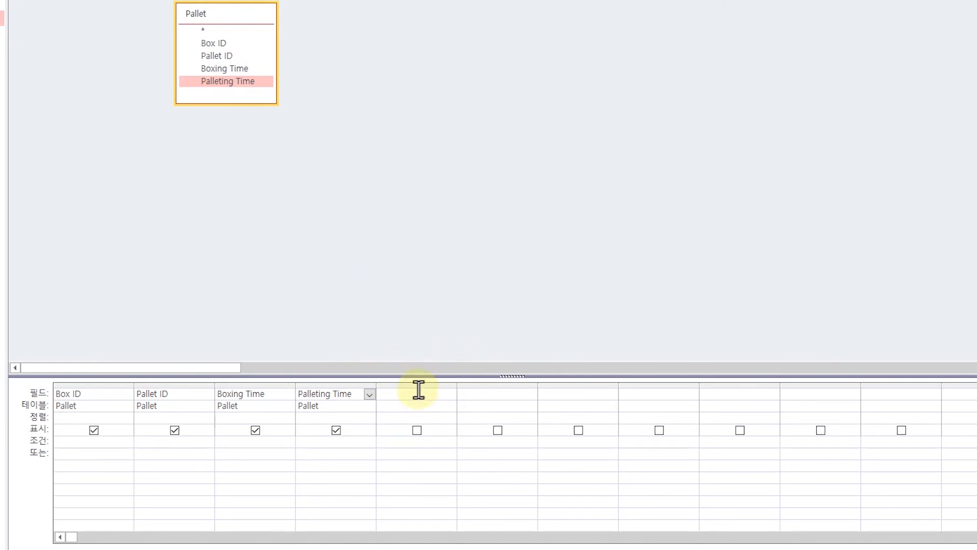
Open the Expression Builder for the empty query column after Palleting Time and insert the built-in date/time function Month
{"action": "left_click", "coordinate": [412, 396]}
{"action": "left_click", "coordinate": [403, 398]}
{"action": "right_click", "coordinate": [403, 397]}
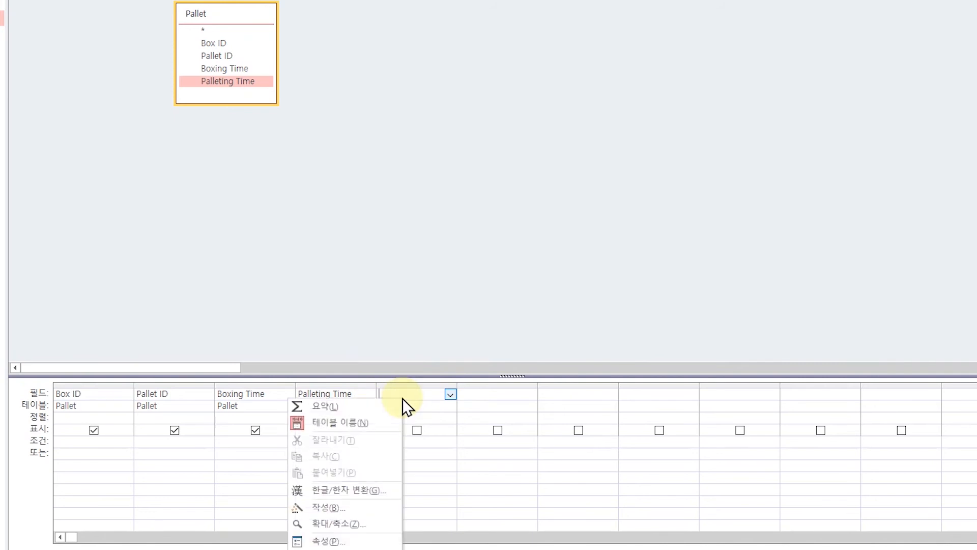
{"action": "left_click", "coordinate": [328, 512]}
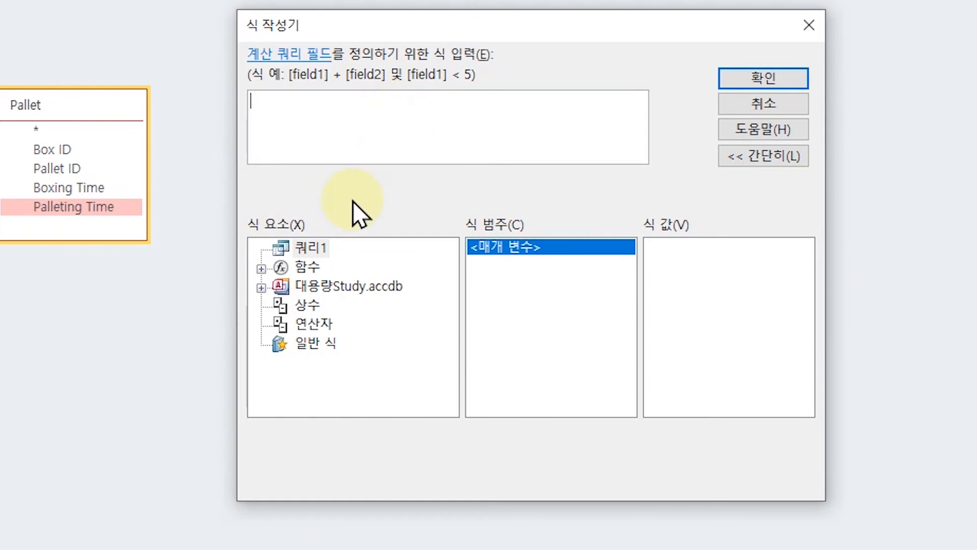
{"action": "left_click", "coordinate": [261, 269]}
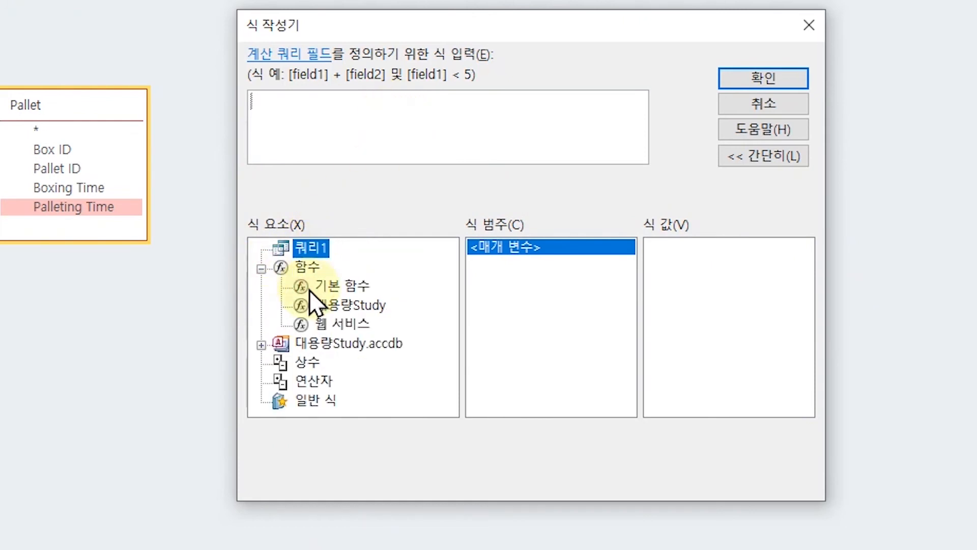
{"action": "left_click", "coordinate": [337, 289]}
{"action": "left_click", "coordinate": [515, 295]}
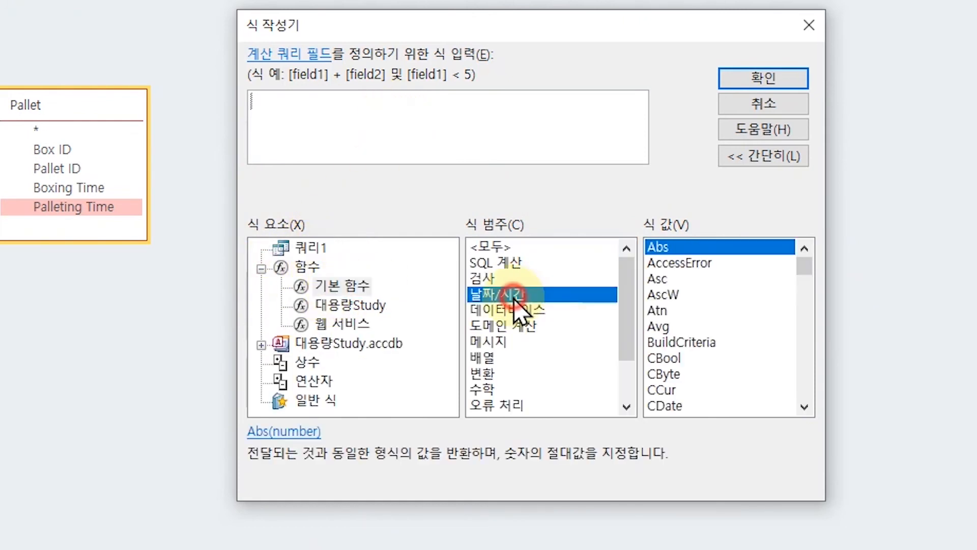
{"action": "scroll", "coordinate": [738, 319], "scroll_direction": "down", "scroll_amount": 3}
{"action": "left_click", "coordinate": [667, 295]}
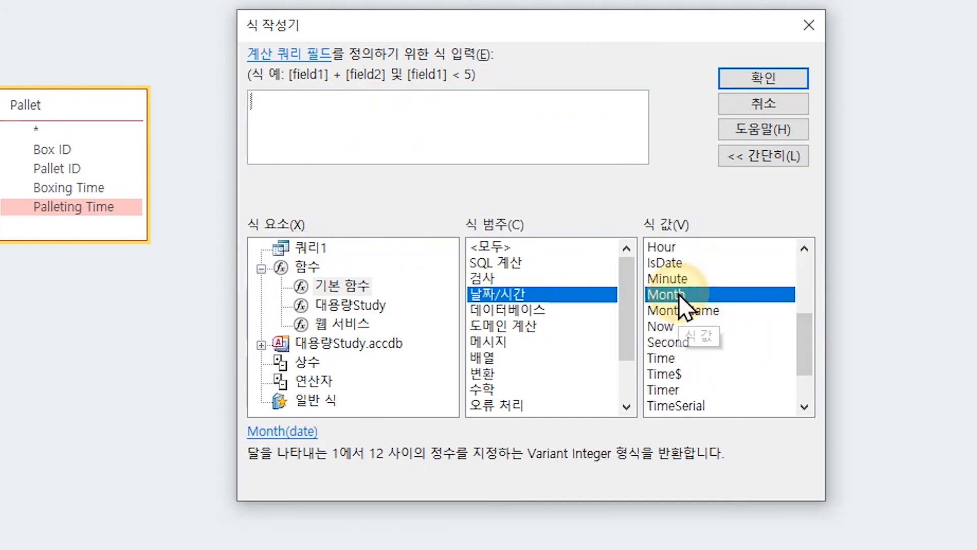
{"action": "double_click", "coordinate": [670, 296]}
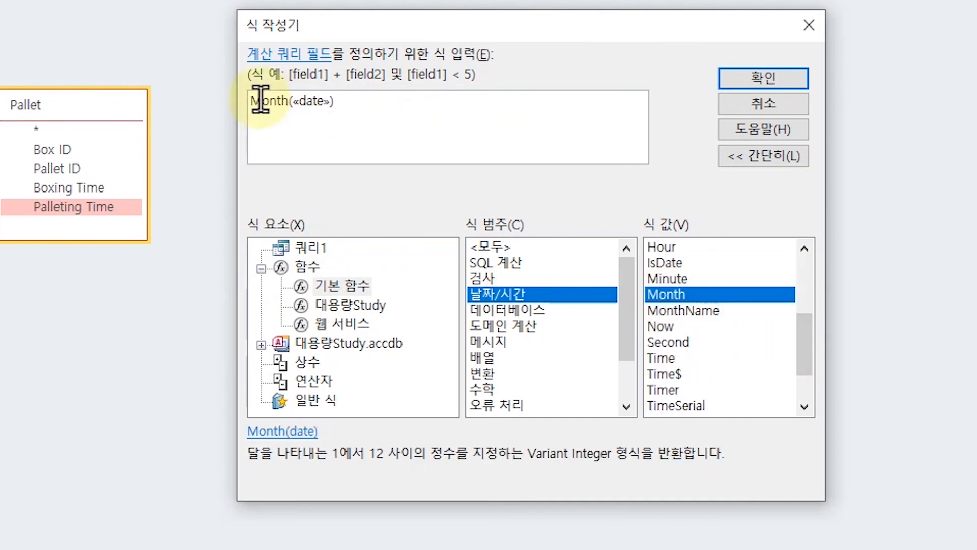
Replace the Month function's date placeholder with the Pallet table's Palleting Time field and accept the expression
{"action": "left_click", "coordinate": [312, 101]}
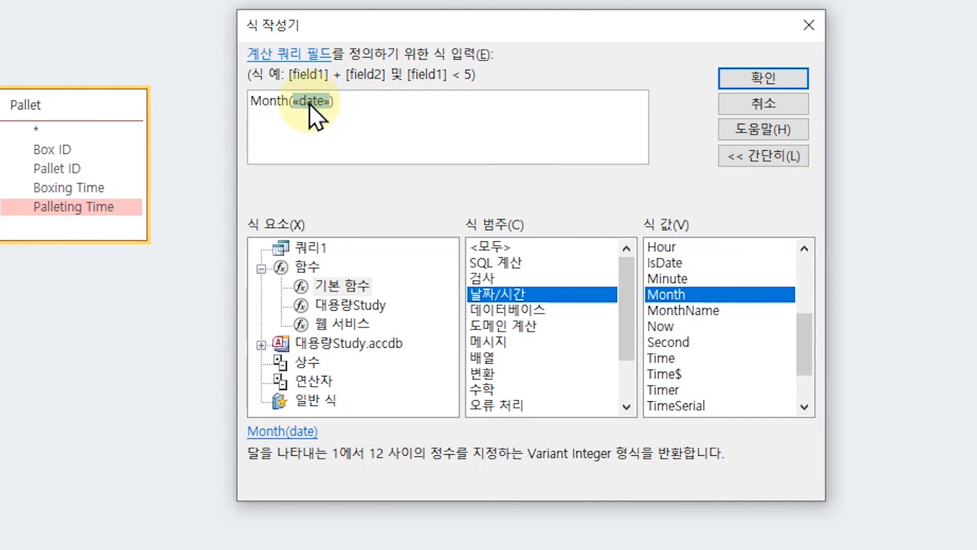
{"action": "left_click", "coordinate": [376, 120]}
{"action": "left_click", "coordinate": [313, 103]}
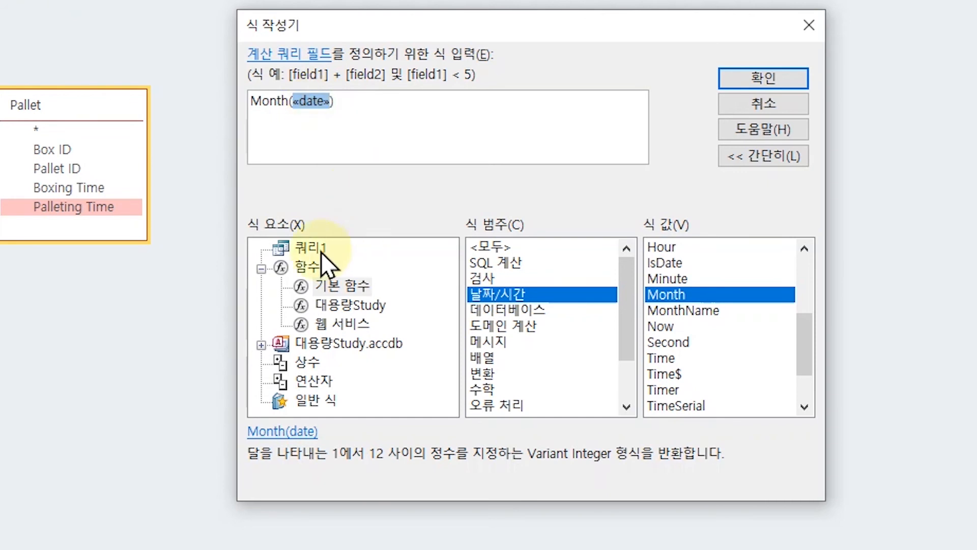
{"action": "left_click", "coordinate": [261, 269]}
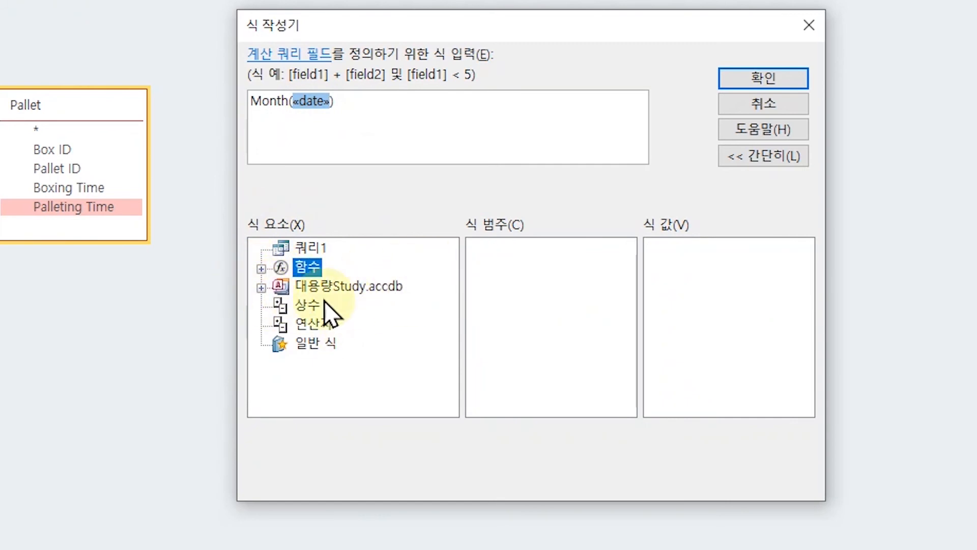
{"action": "left_click", "coordinate": [261, 288]}
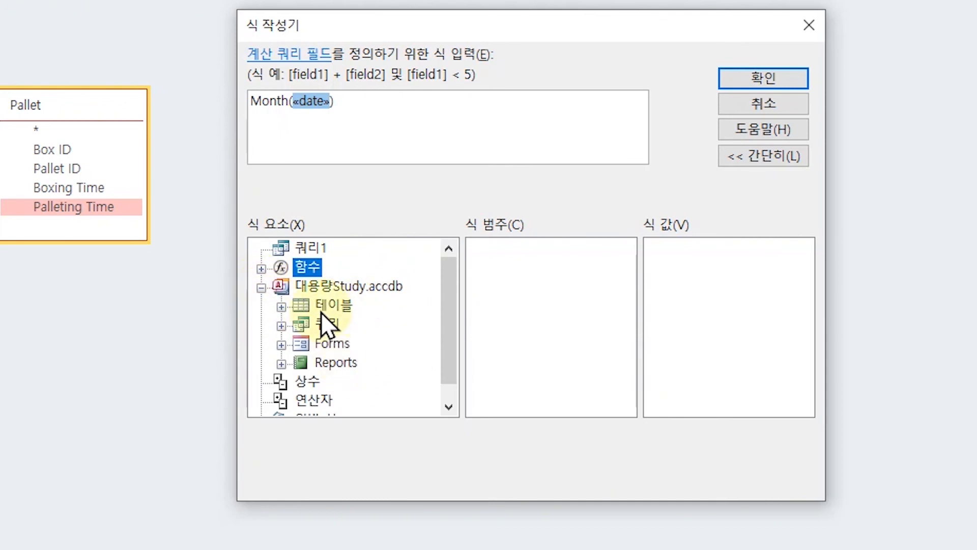
{"action": "left_click", "coordinate": [281, 308]}
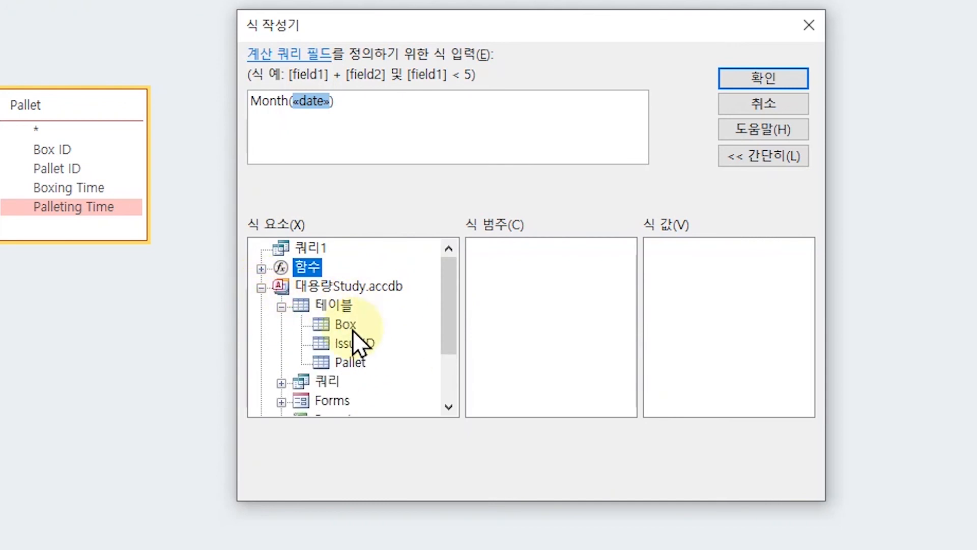
{"action": "left_click", "coordinate": [350, 363]}
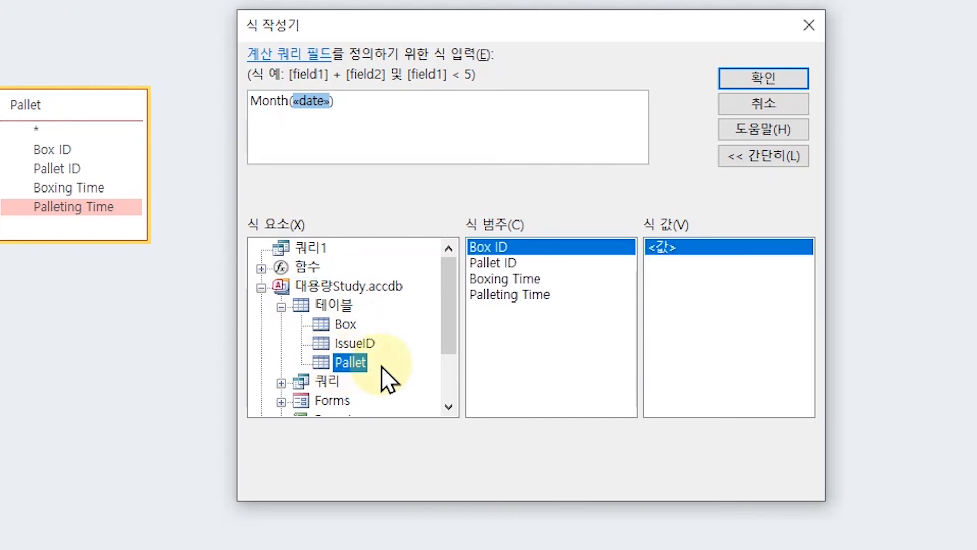
{"action": "left_click", "coordinate": [508, 297]}
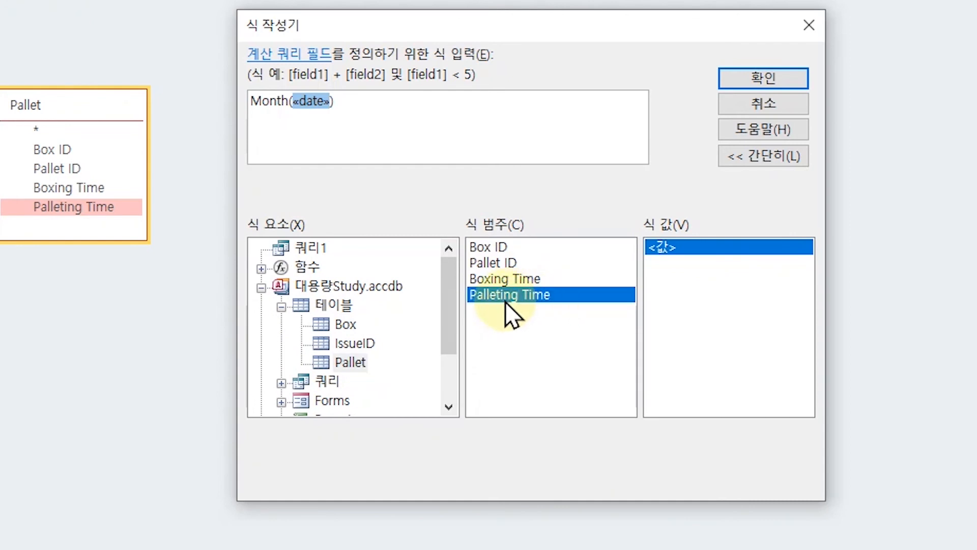
{"action": "double_click", "coordinate": [504, 298]}
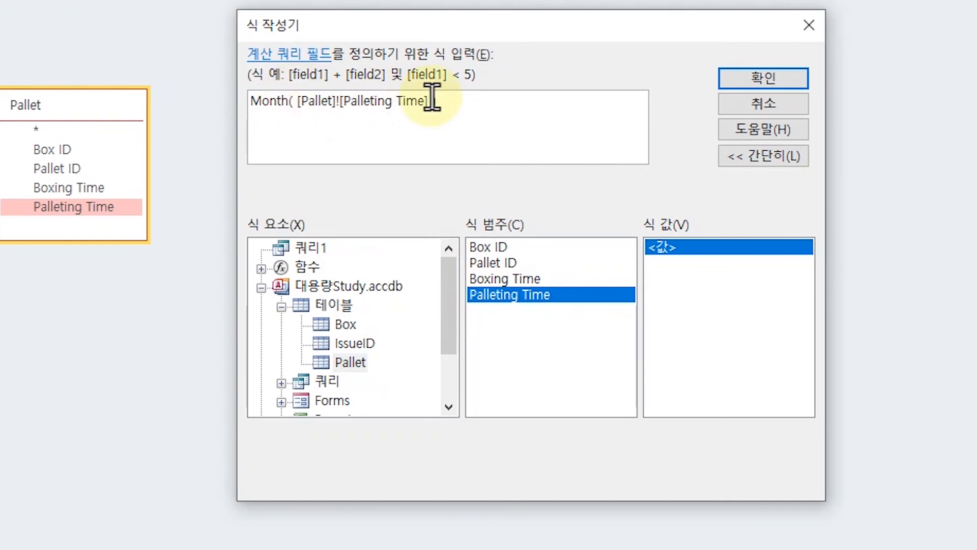
{"action": "left_click", "coordinate": [762, 78]}
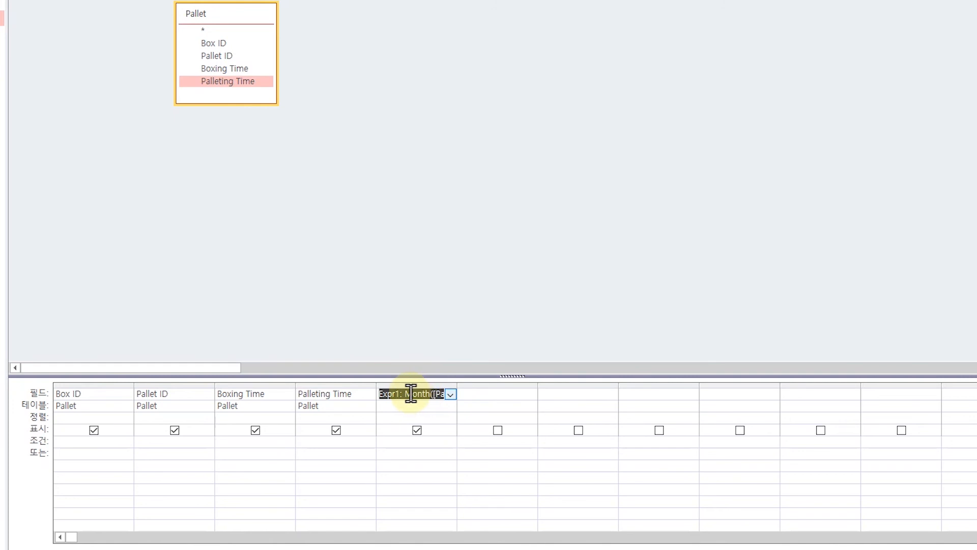
Set the calculated month field's criterion to 2 and save the query as 2월Pallet
{"action": "left_click", "coordinate": [402, 442]}
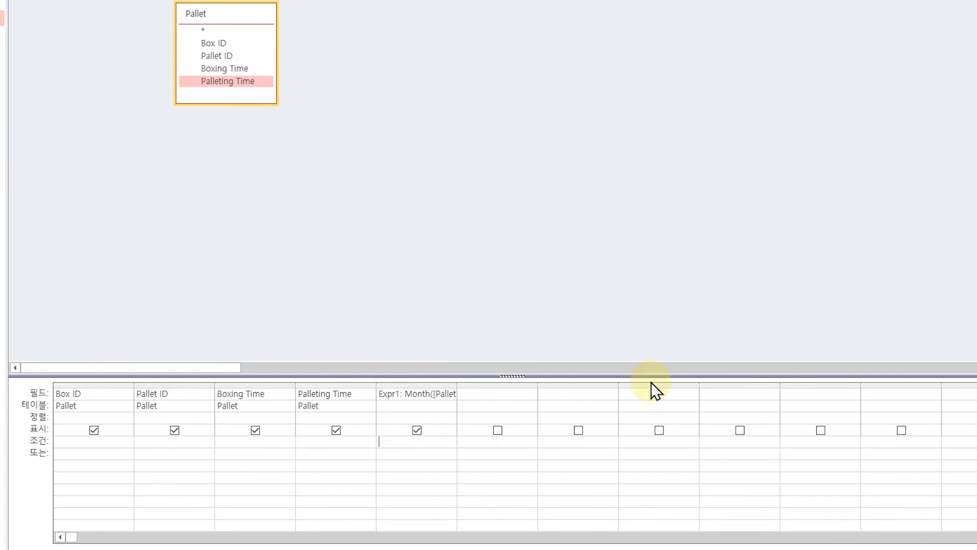
{"action": "type", "text": "2"}
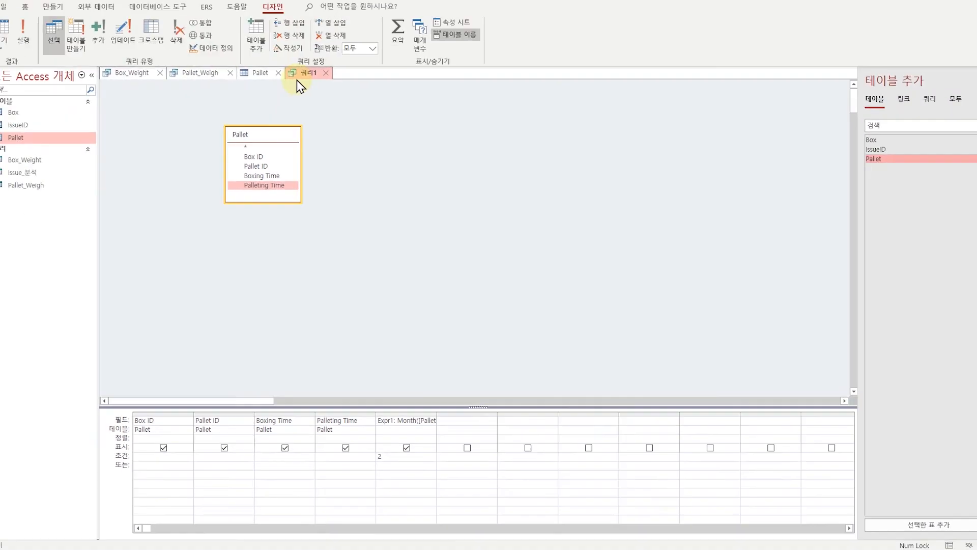
{"action": "right_click", "coordinate": [308, 90]}
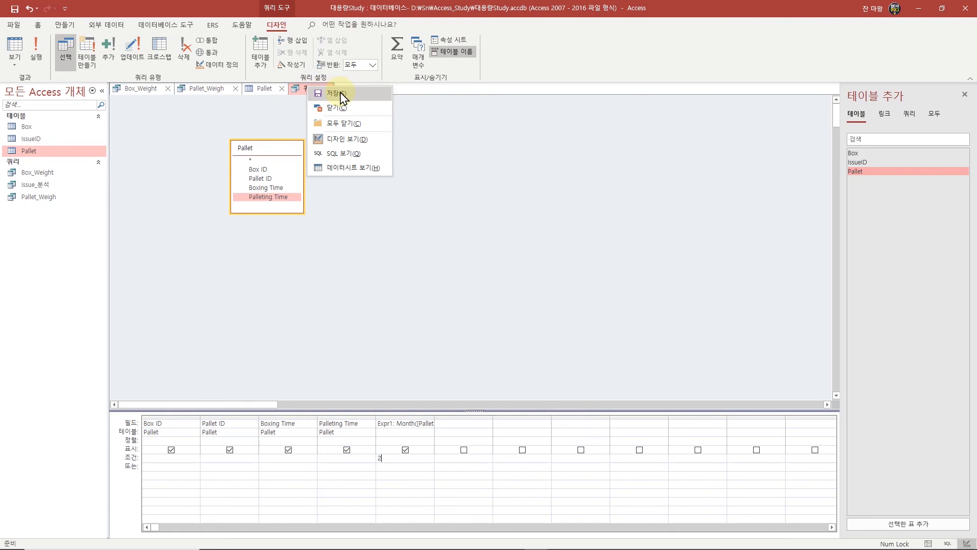
{"action": "left_click", "coordinate": [336, 94]}
{"action": "type", "text": "2"}
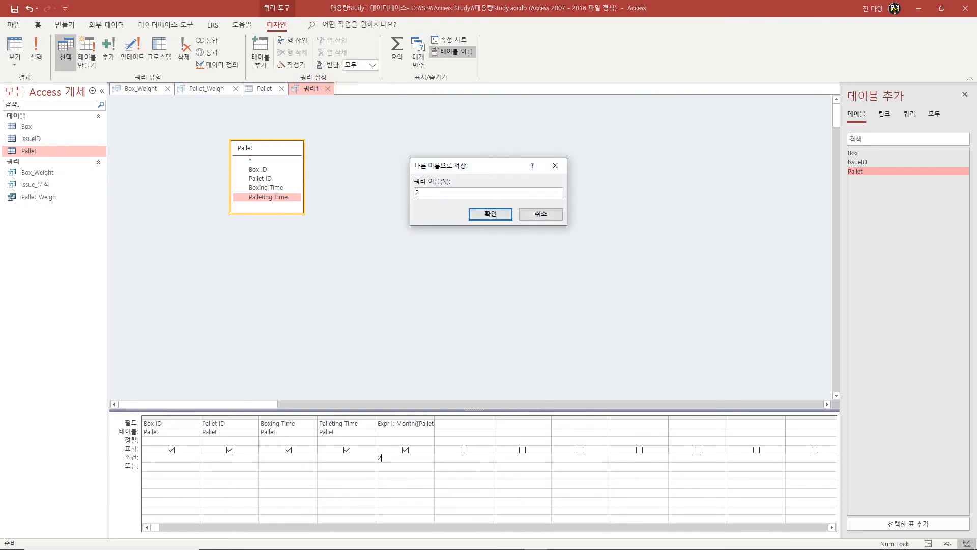
{"action": "type", "text": "월Pallet"}
{"action": "key", "text": "Return"}
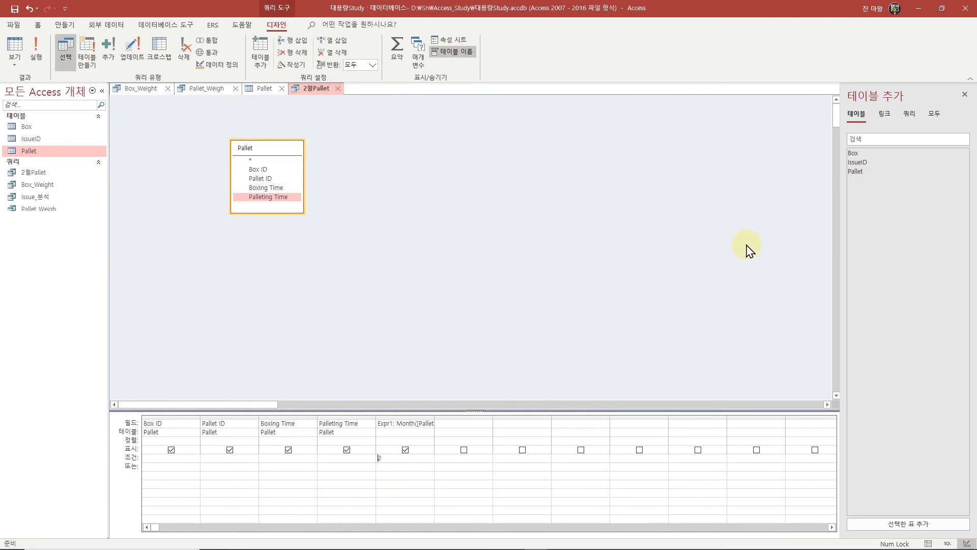
Display the 2월Pallet query in datasheet view and widen the Boxing Time and Palleting Time columns to check the filtered rows
{"action": "right_click", "coordinate": [319, 89]}
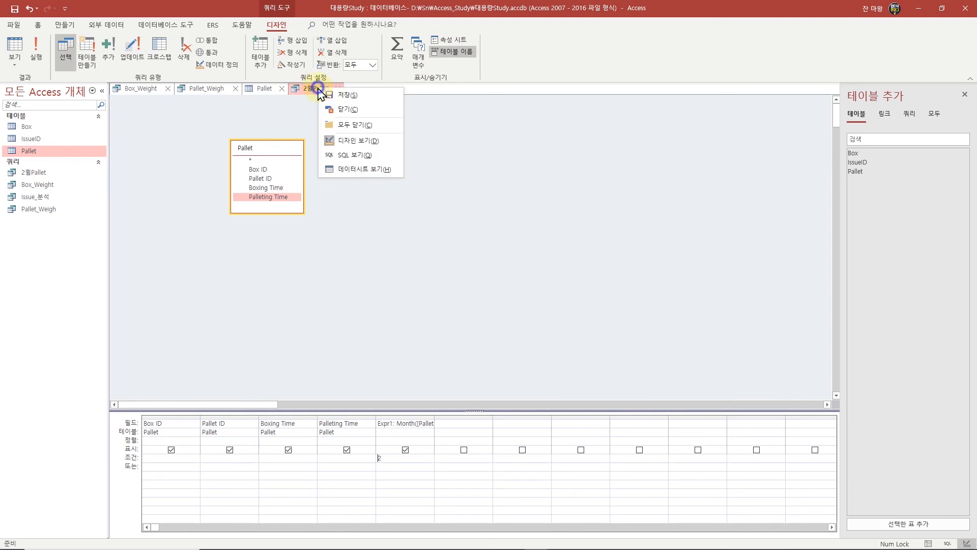
{"action": "left_click", "coordinate": [375, 169]}
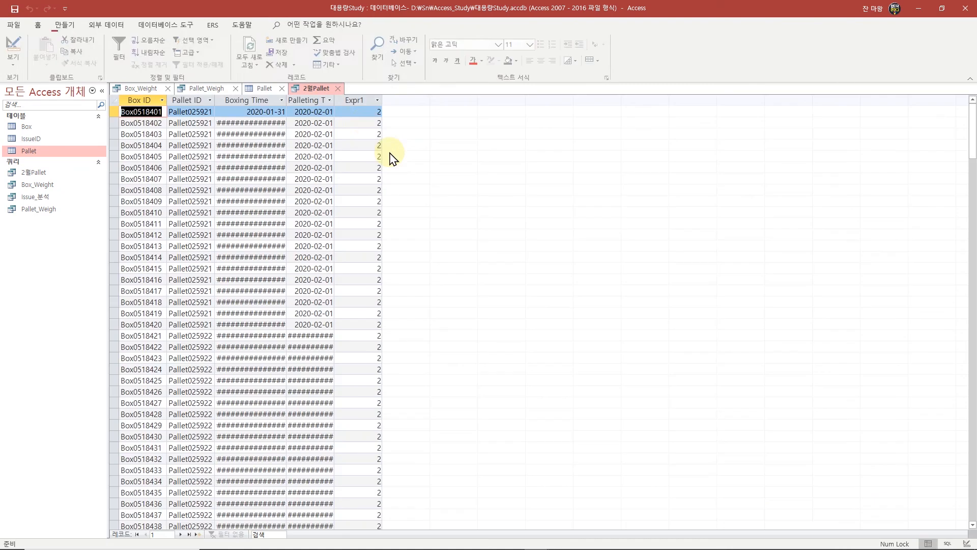
{"action": "left_click", "coordinate": [366, 122]}
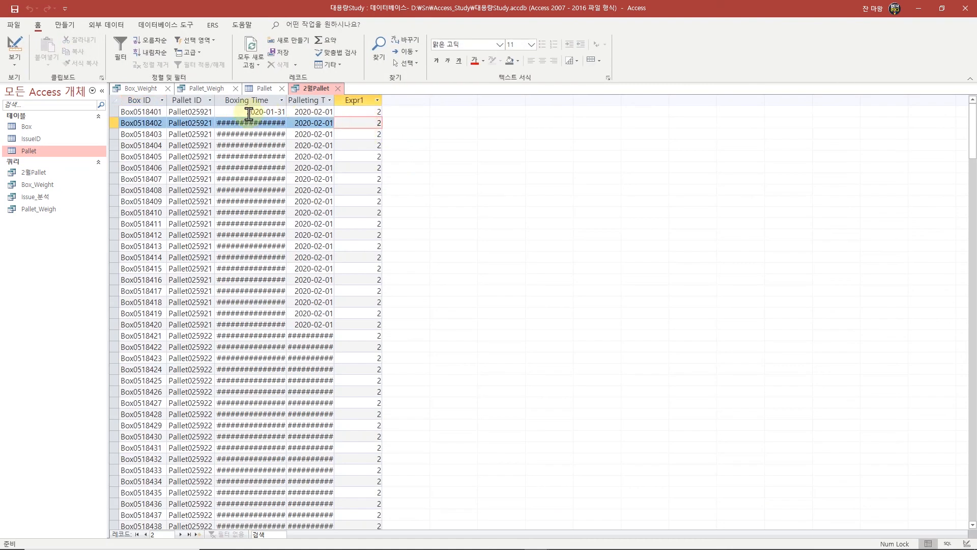
{"action": "double_click", "coordinate": [286, 106]}
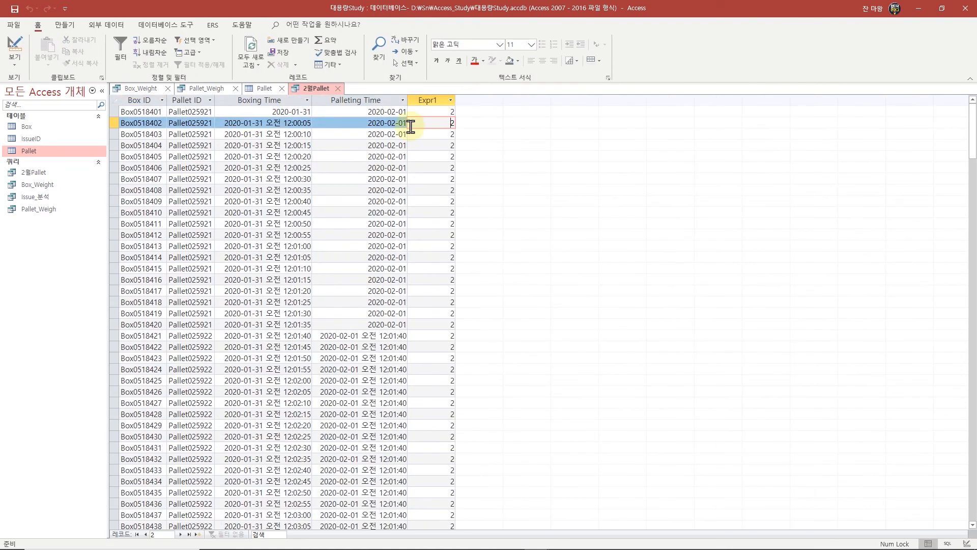
{"action": "left_click", "coordinate": [378, 357]}
{"action": "scroll", "coordinate": [373, 253], "scroll_direction": "down", "scroll_amount": 8}
{"action": "scroll", "coordinate": [373, 253], "scroll_direction": "up", "scroll_amount": 8}
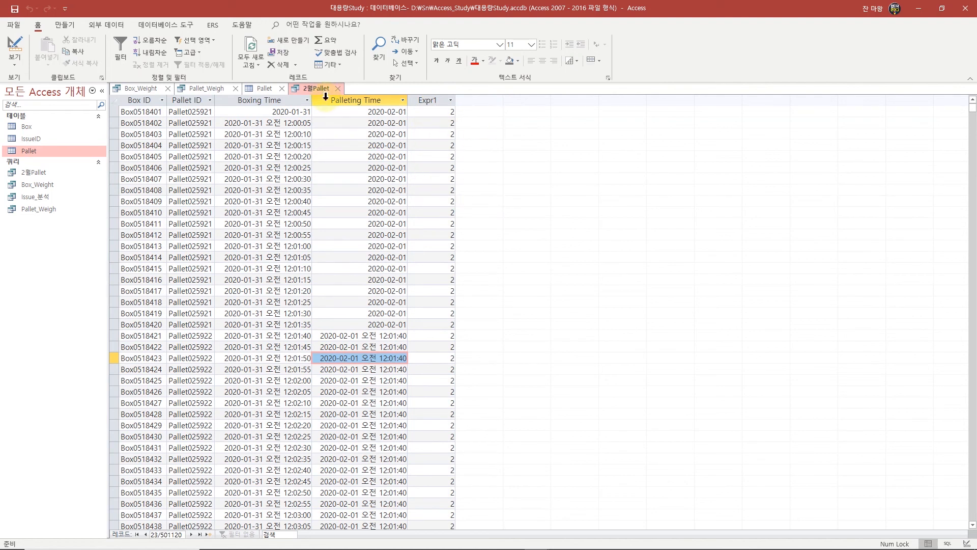
Hide the calculated month field from the 2월Pallet query's output, then save the design and display it in datasheet view
{"action": "right_click", "coordinate": [318, 88]}
{"action": "left_click", "coordinate": [350, 141]}
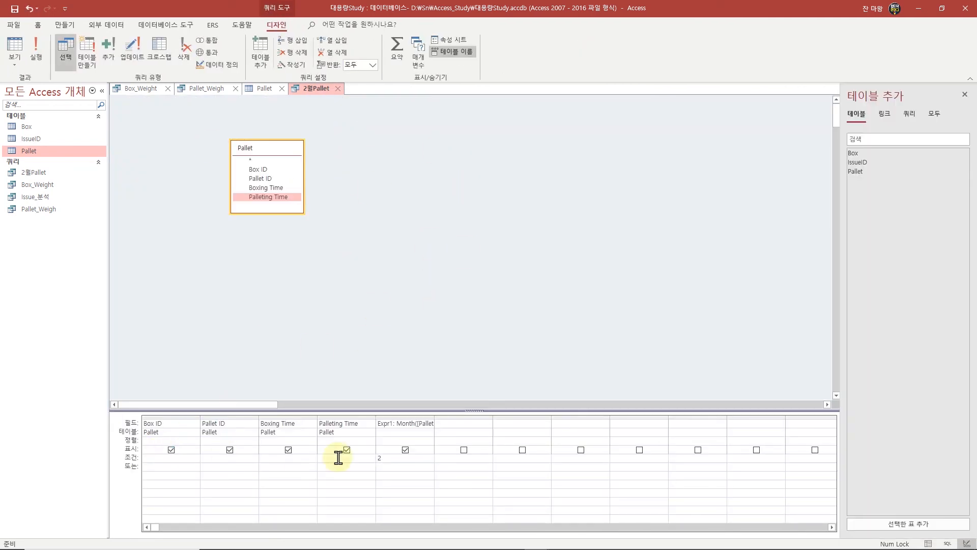
{"action": "left_click", "coordinate": [405, 449]}
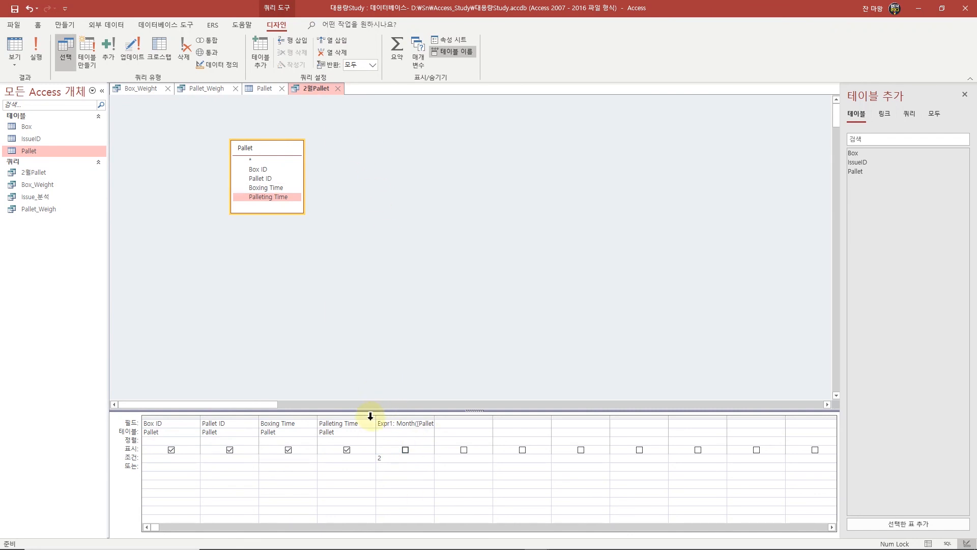
{"action": "right_click", "coordinate": [314, 89]}
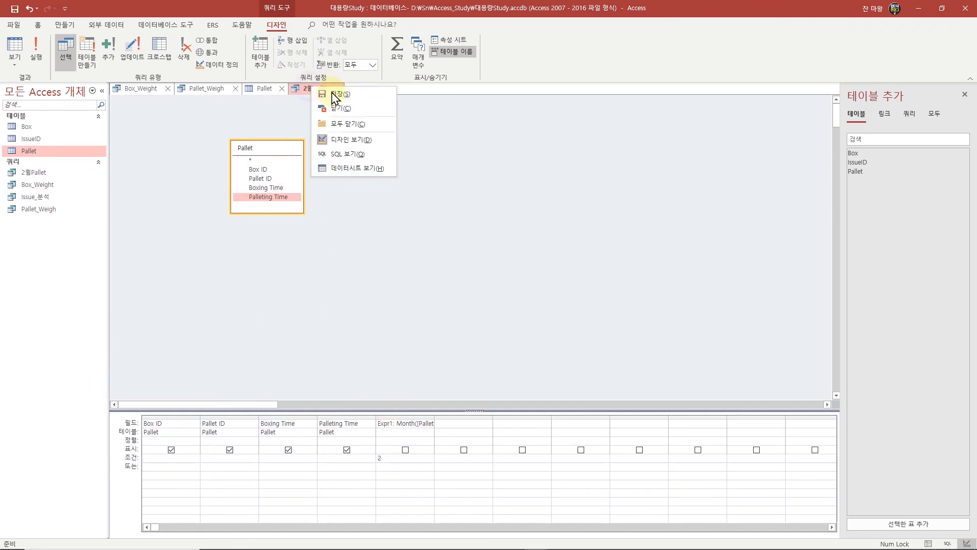
{"action": "left_click", "coordinate": [331, 94]}
{"action": "right_click", "coordinate": [314, 88]}
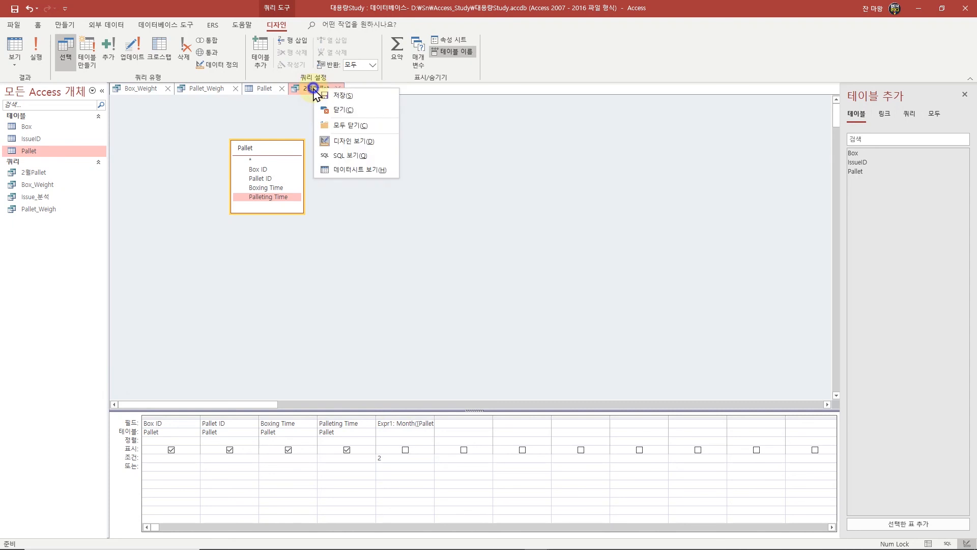
{"action": "left_click", "coordinate": [341, 169]}
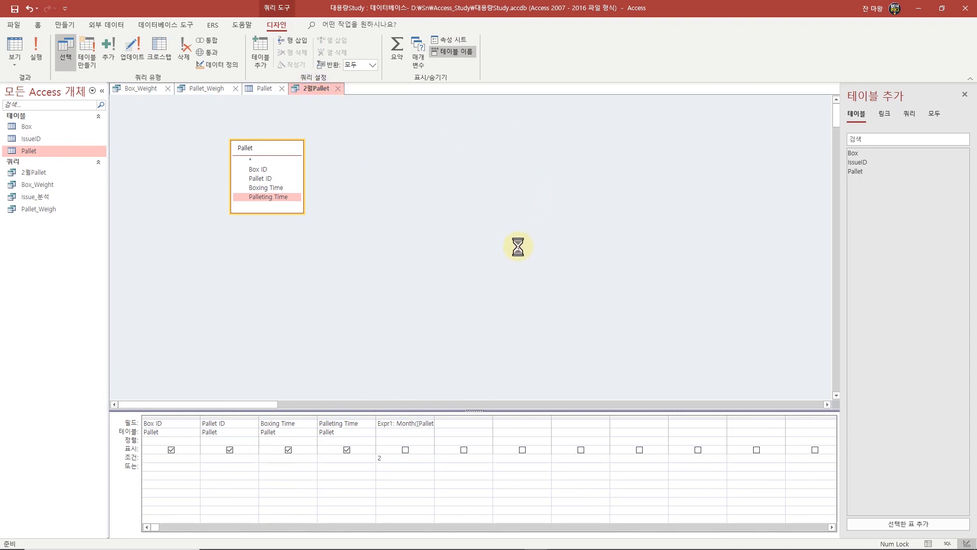